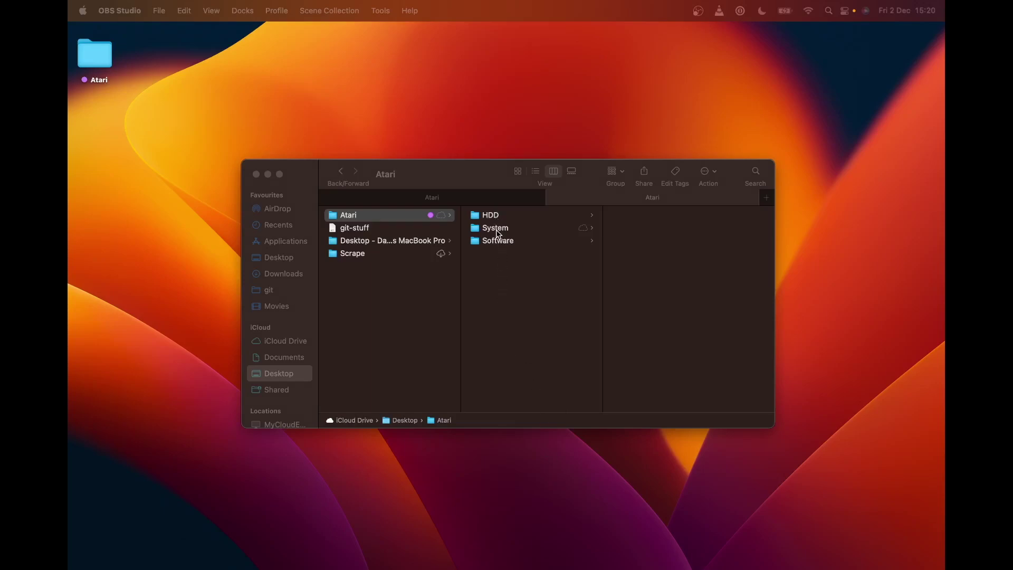
Step: Browse the Atari folder's HDD, System and Software subfolders in Finder's column view
left_click(496, 221)
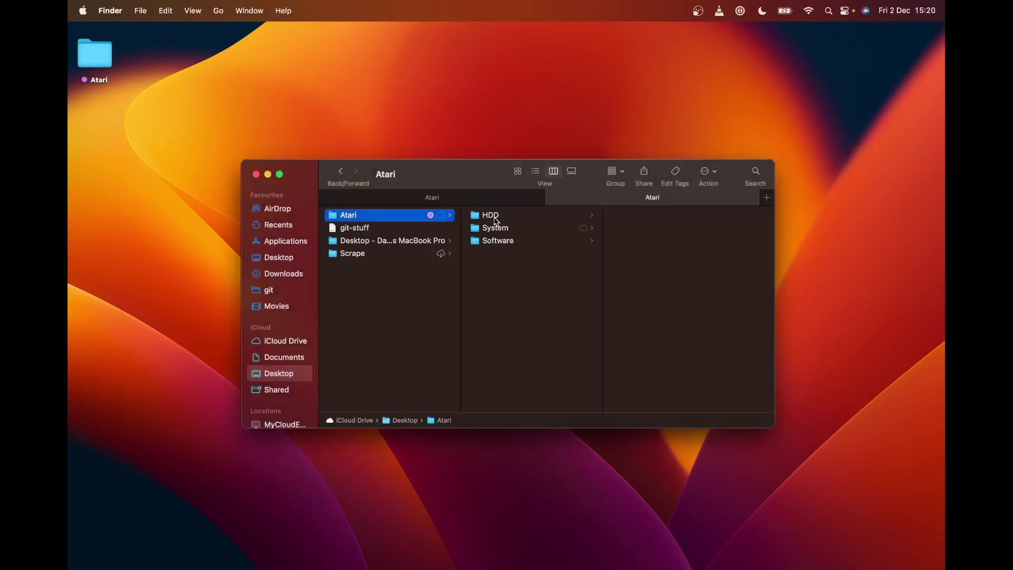
left_click(496, 221)
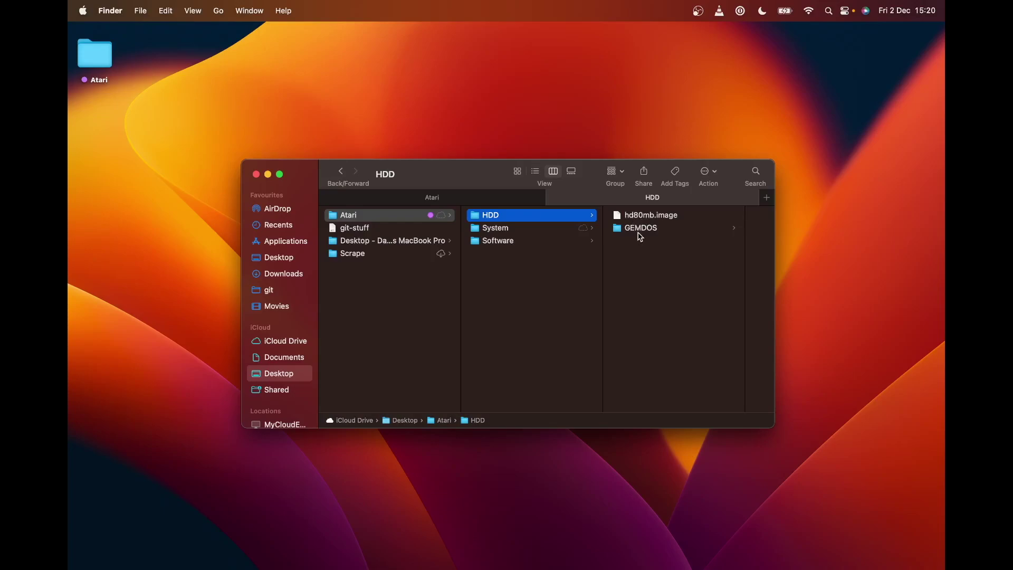
left_click(509, 230)
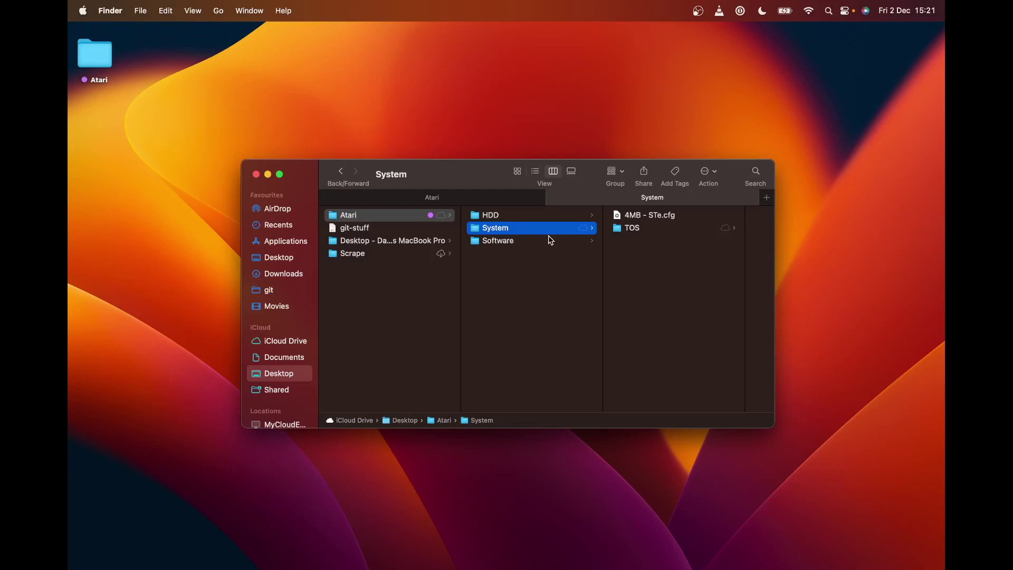
left_click(502, 245)
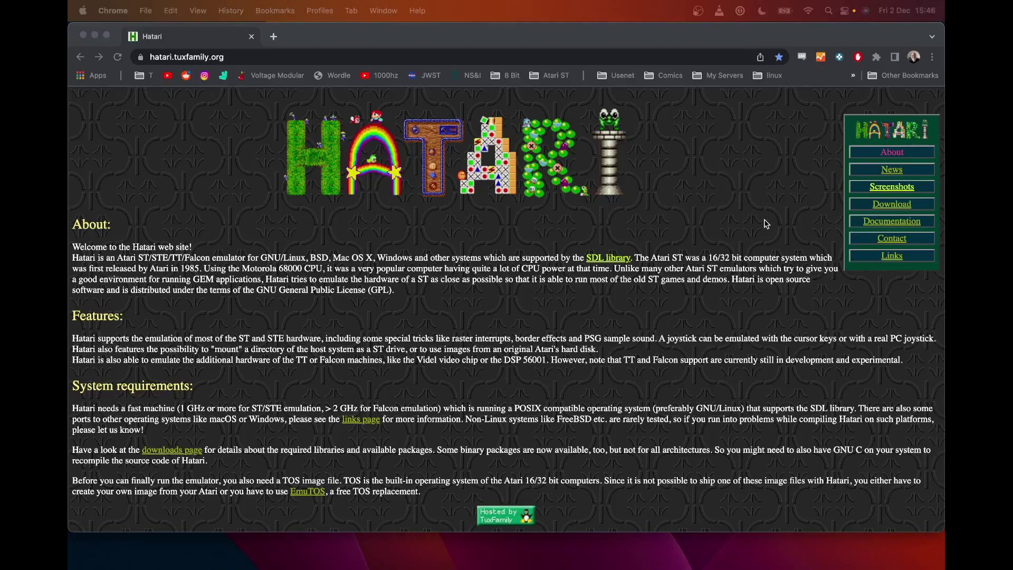
Step: Open the Hatari Download page and highlight the 80 MB ACSI hard disk image line
left_click(895, 206)
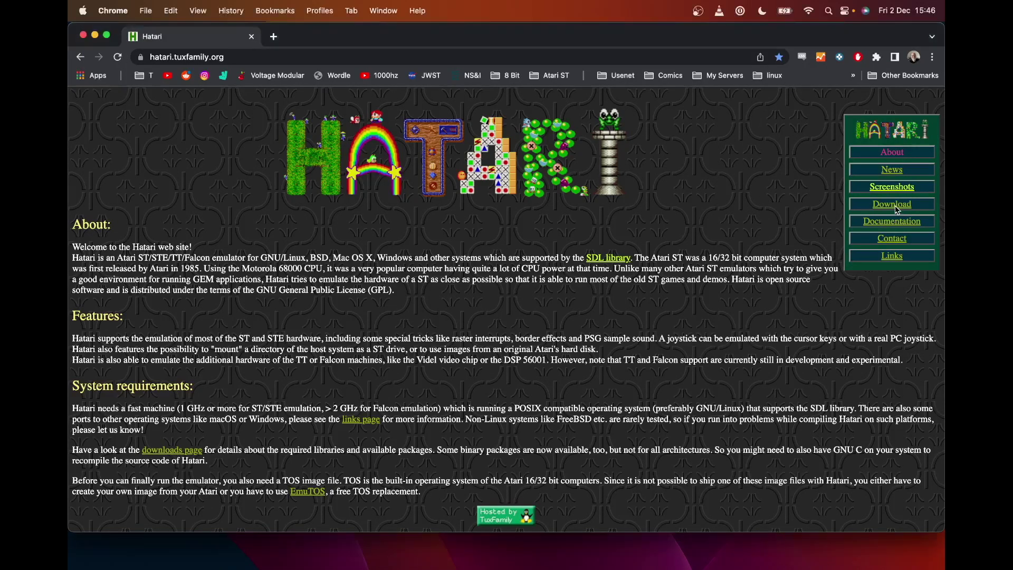
left_click(895, 206)
scroll(648, 356, "down", 5)
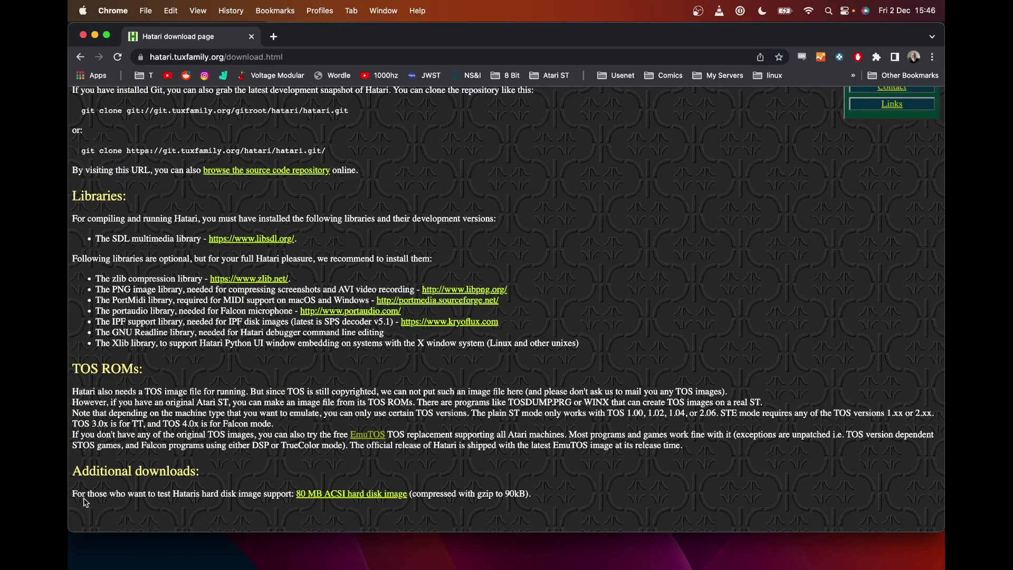
left_click_drag(88, 493, 566, 500)
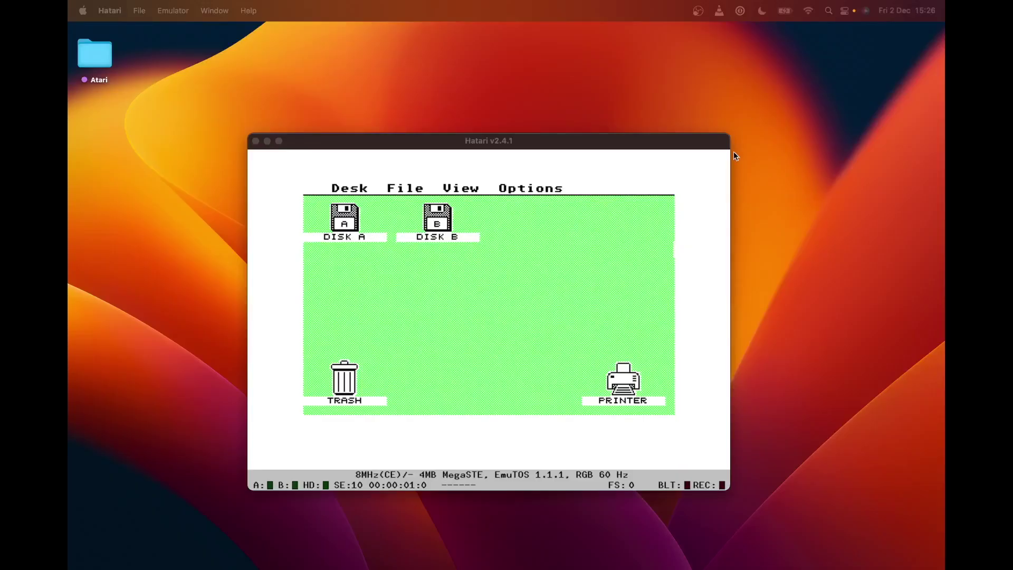
Step: Attach HDD/hd80mb.image as ACSI HD 0 in Hatari's hard disk settings
left_click(457, 365)
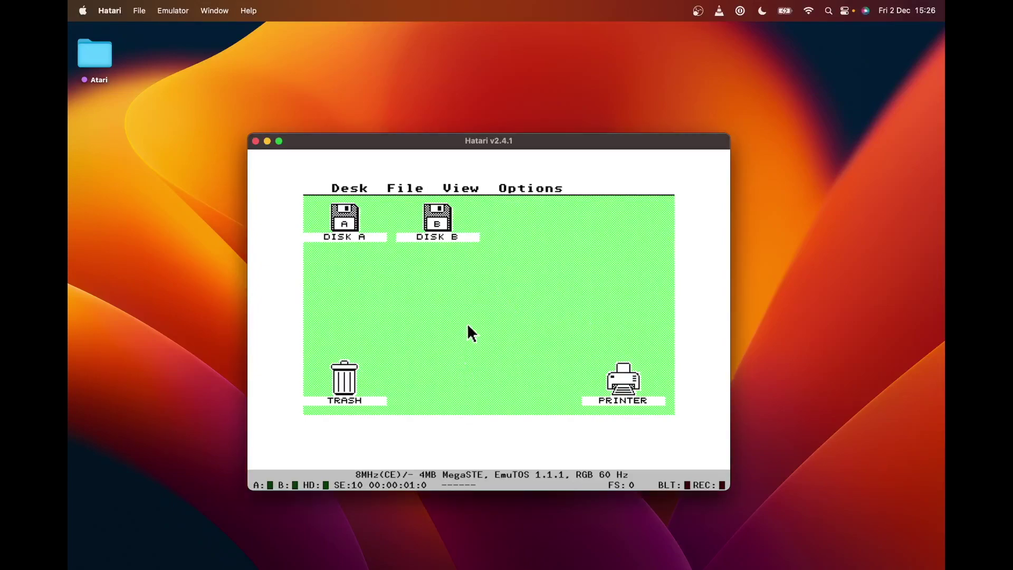
key("F12")
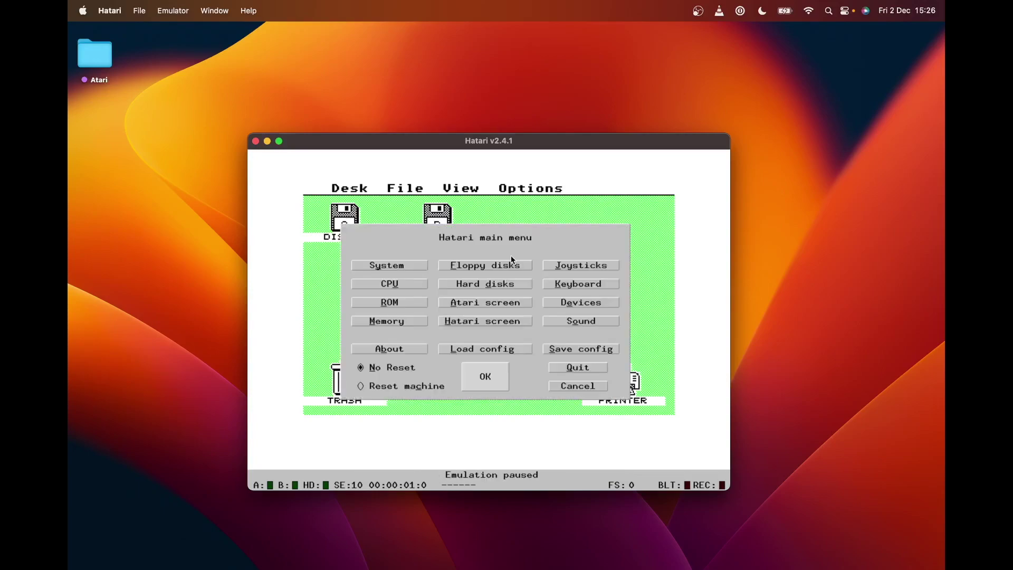
left_click(495, 285)
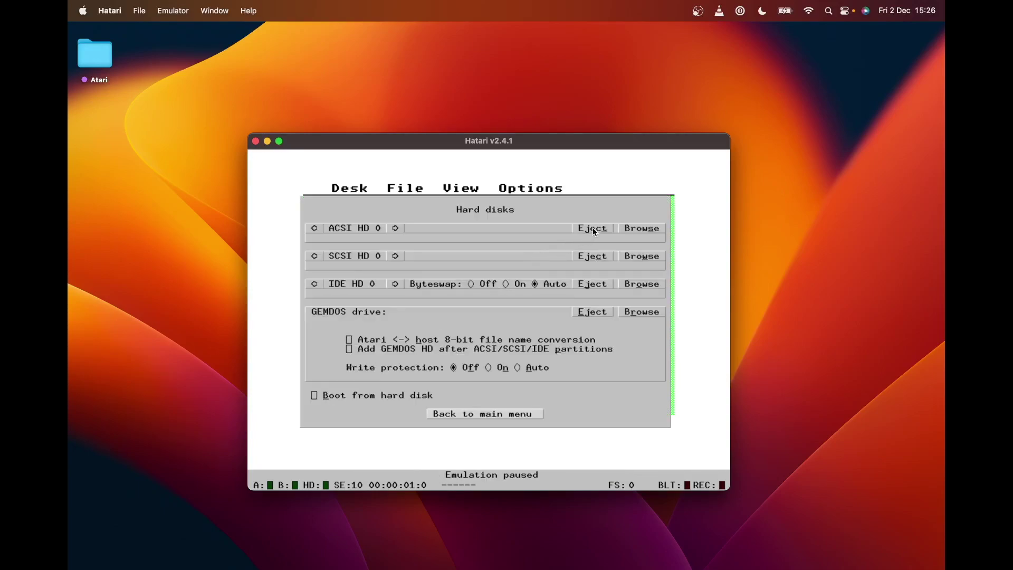
left_click(636, 230)
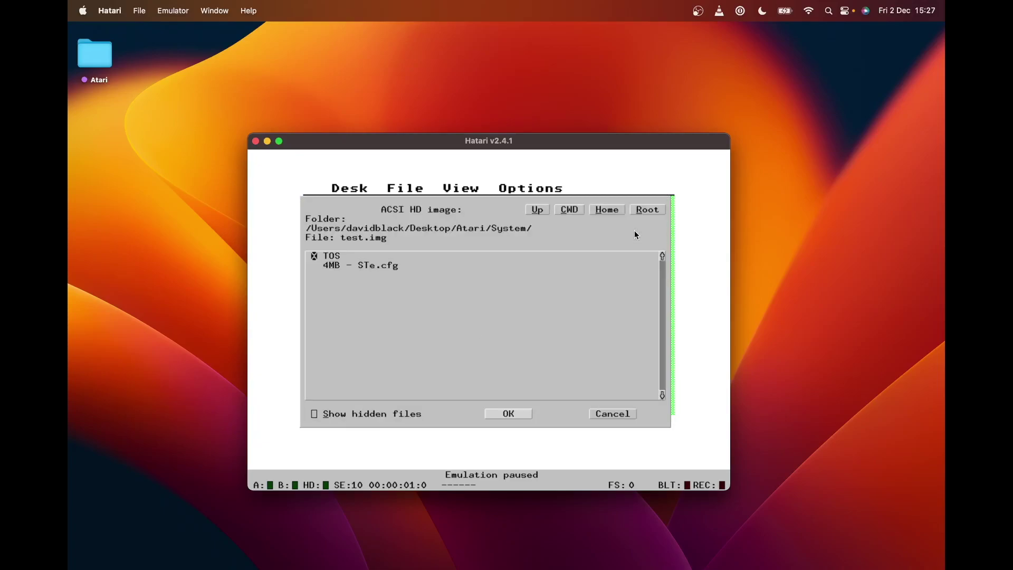
left_click(539, 211)
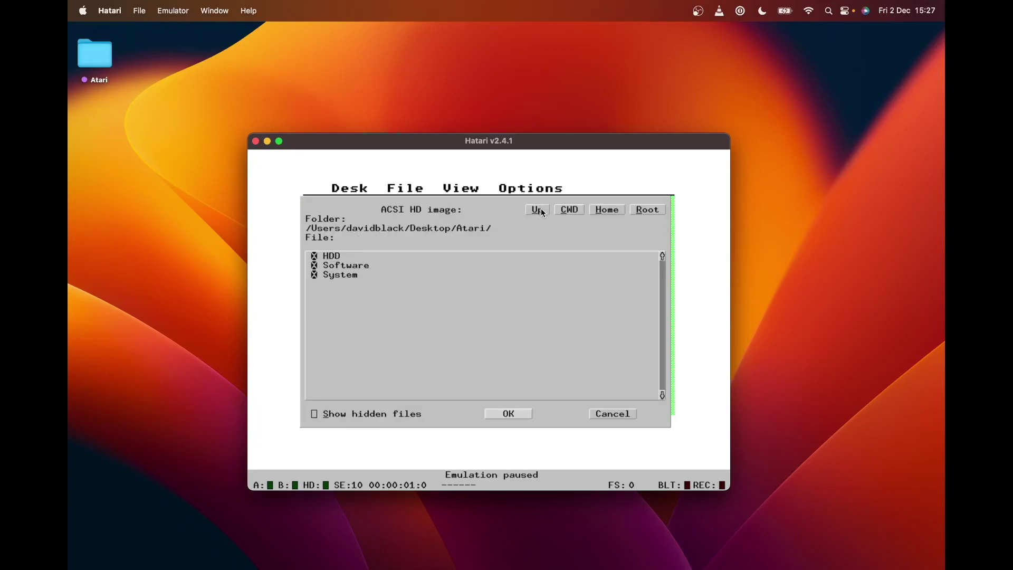
left_click(334, 256)
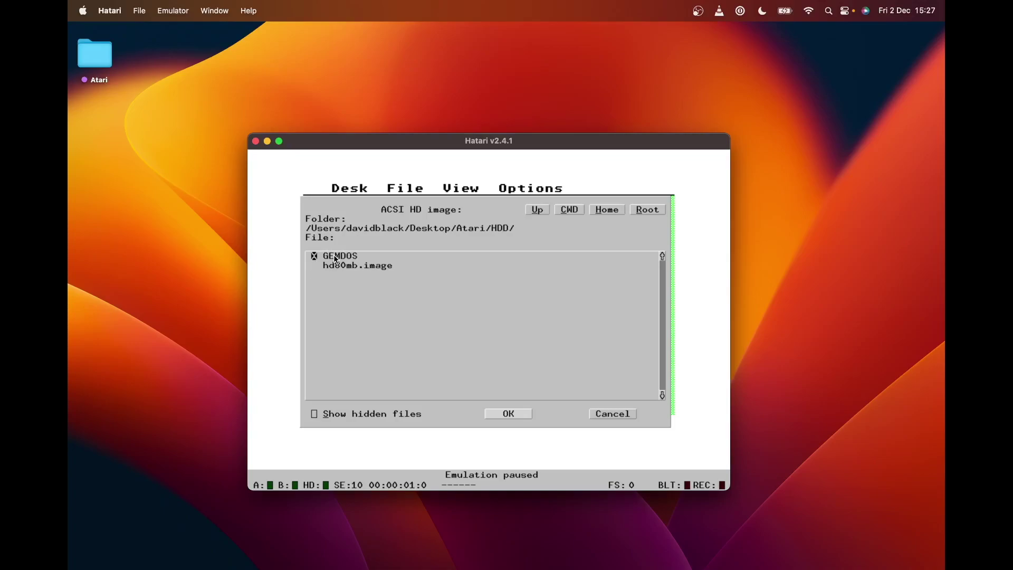
left_click(351, 266)
left_click(508, 413)
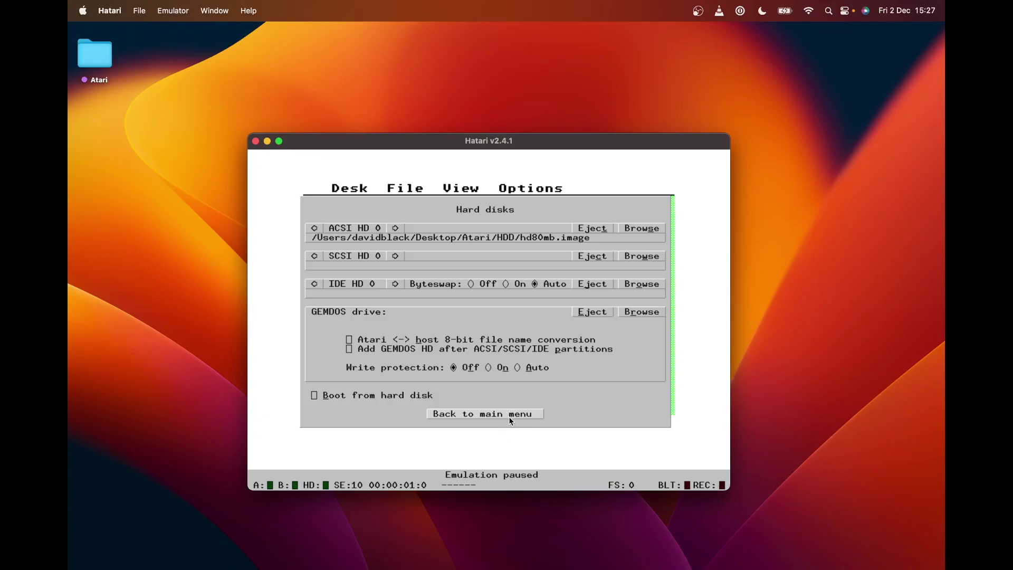
left_click(509, 417)
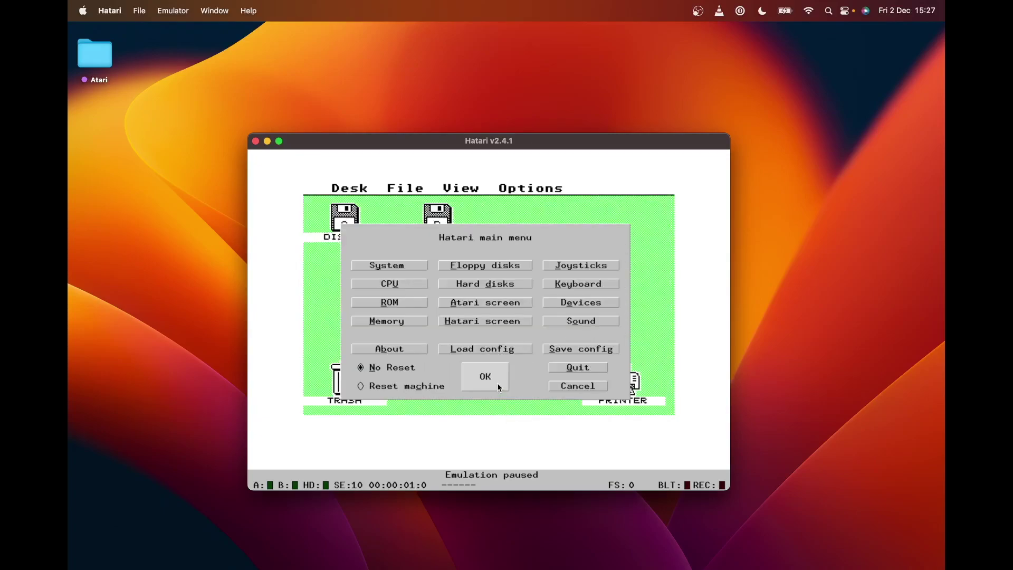
Step: Save the configuration as hatari.cfg and apply it, accepting the emulator reset
left_click(564, 351)
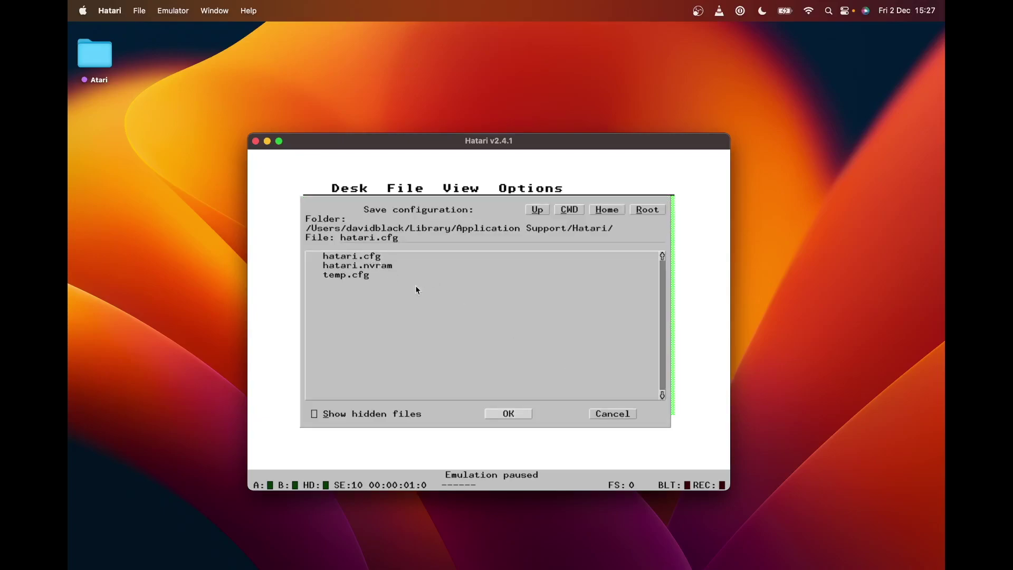
left_click(519, 414)
left_click(489, 383)
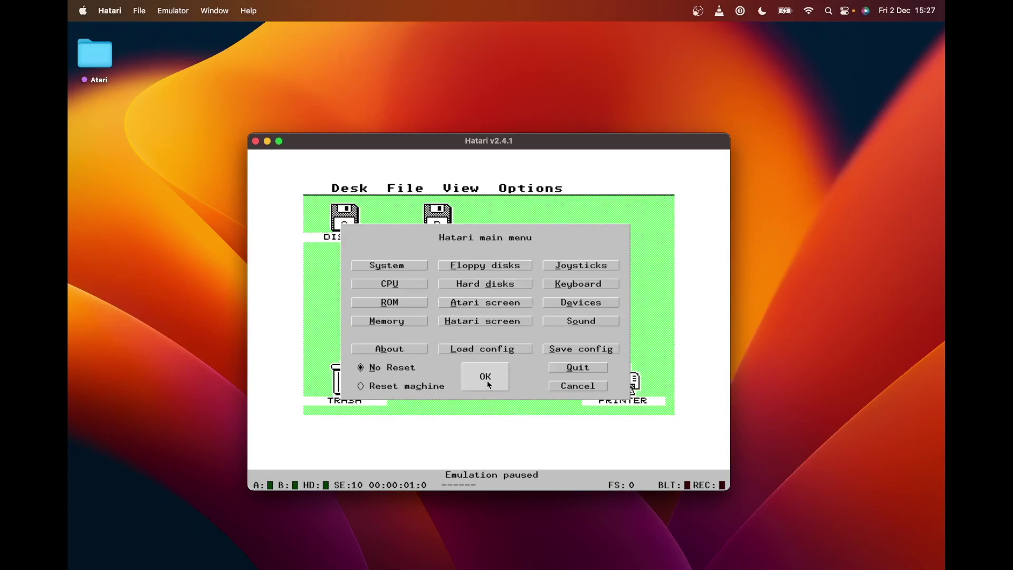
left_click(549, 243)
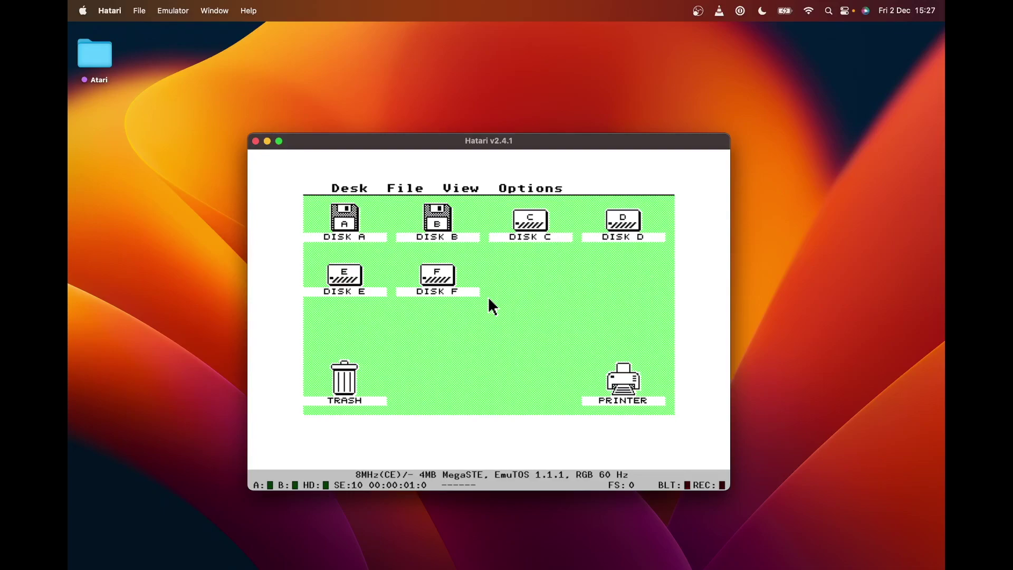
Step: Select DISK C on the EmuTOS desktop and view its disk information
left_click(519, 219)
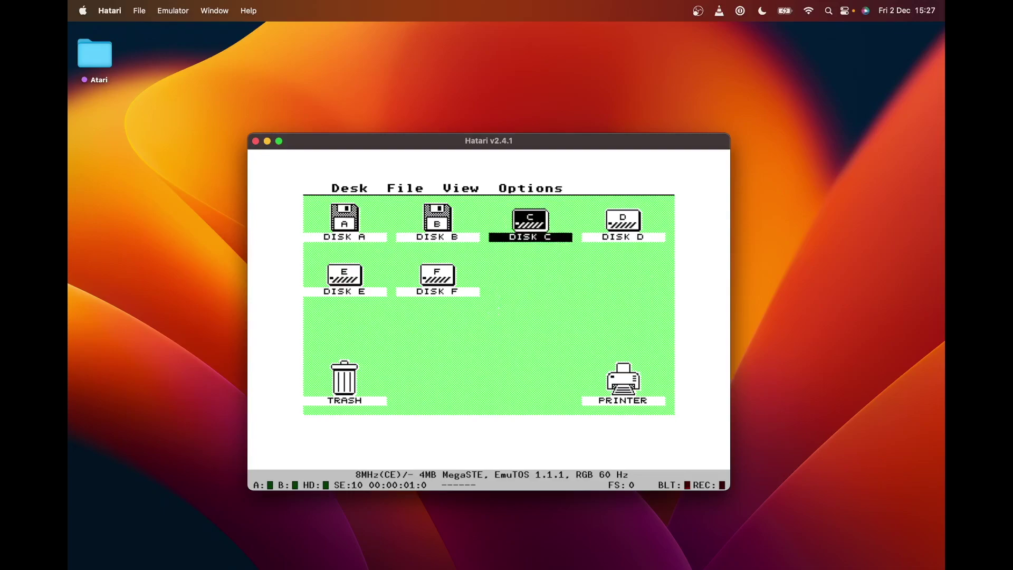
left_click(474, 215)
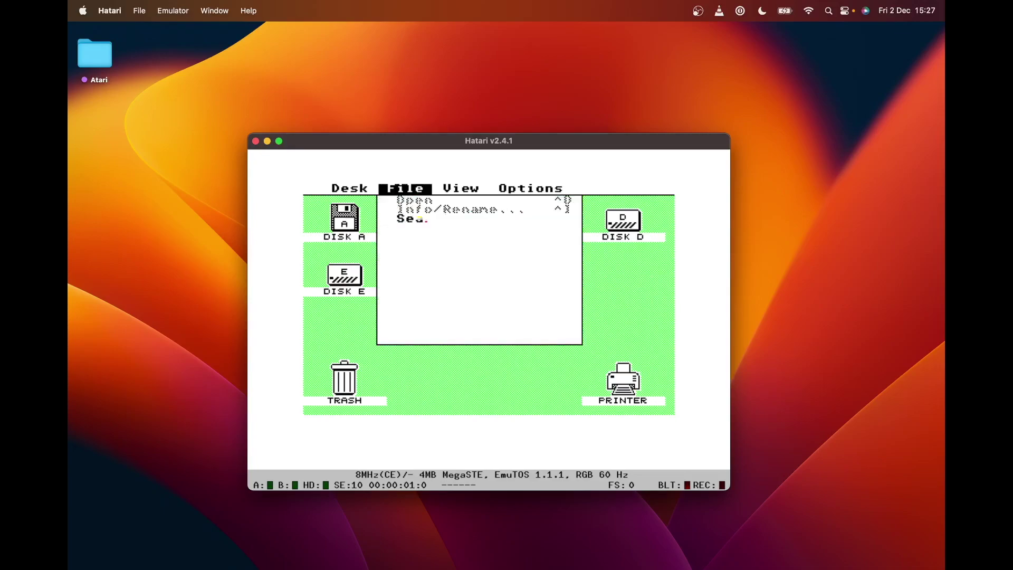
mouse_move(461, 188)
left_click(511, 363)
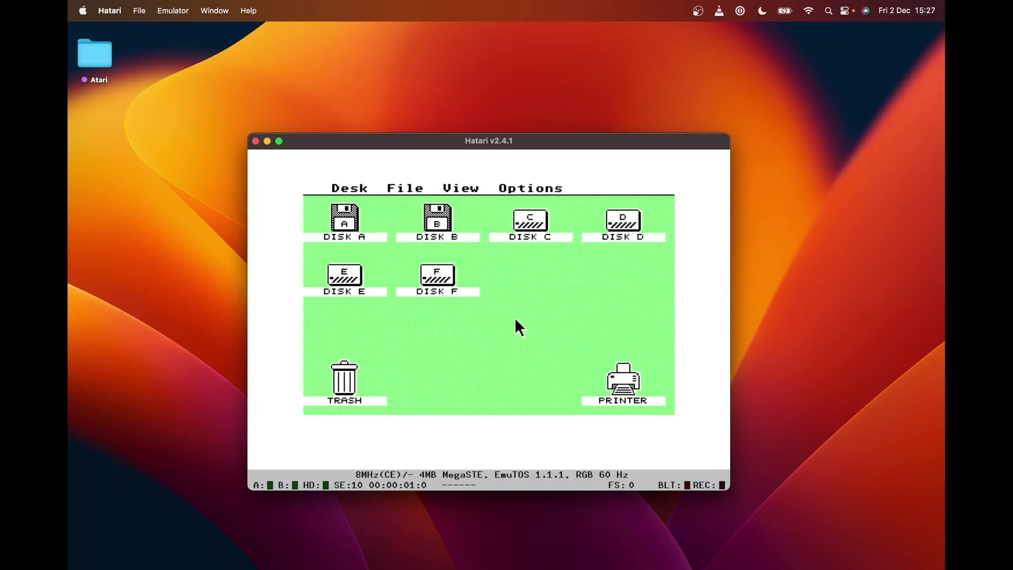
left_click(533, 228)
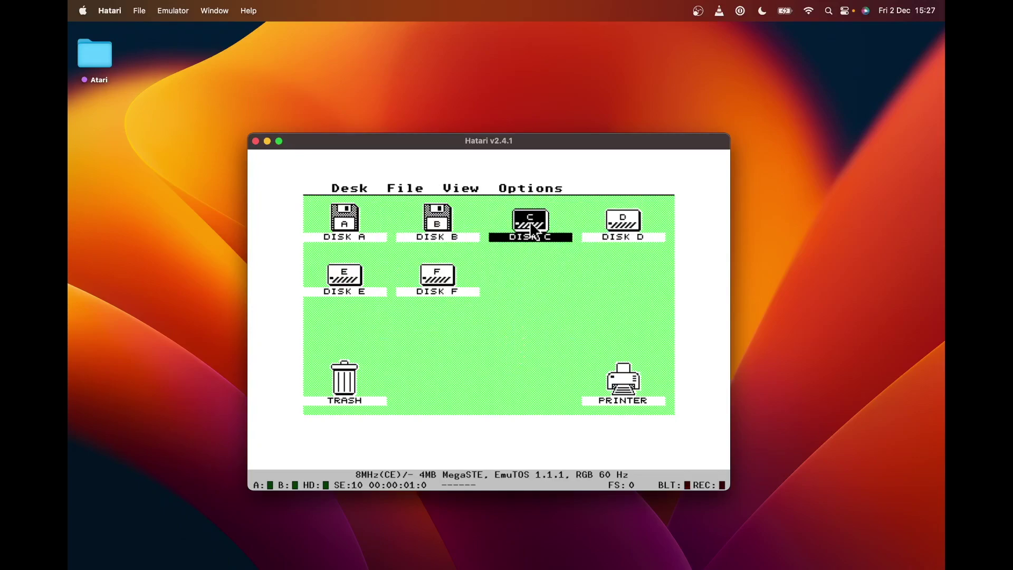
key("ctrl+i")
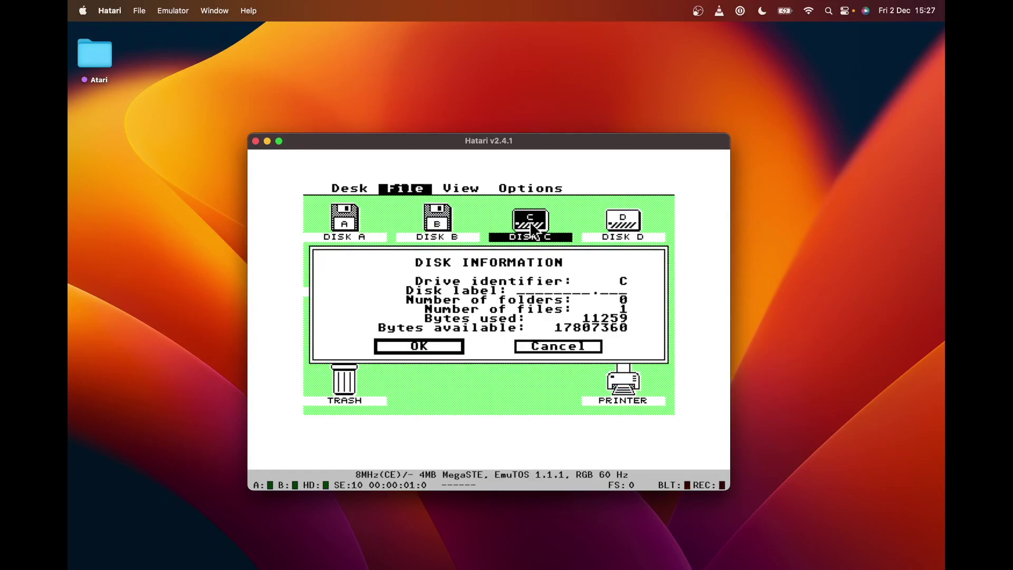
left_click(430, 346)
Step: Bring up Hatari's main settings menu with F12
mouse_move(530, 188)
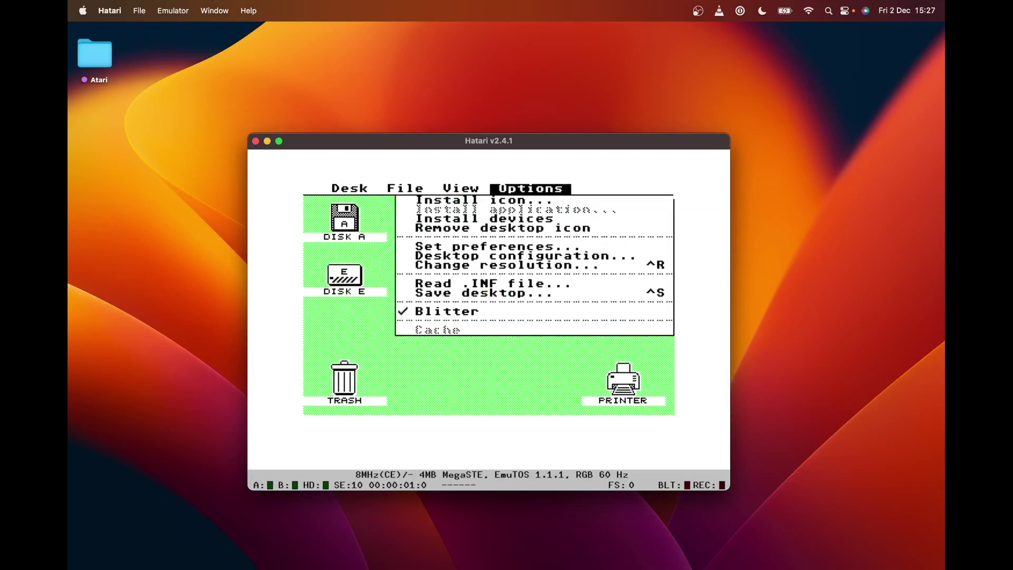
left_click(578, 404)
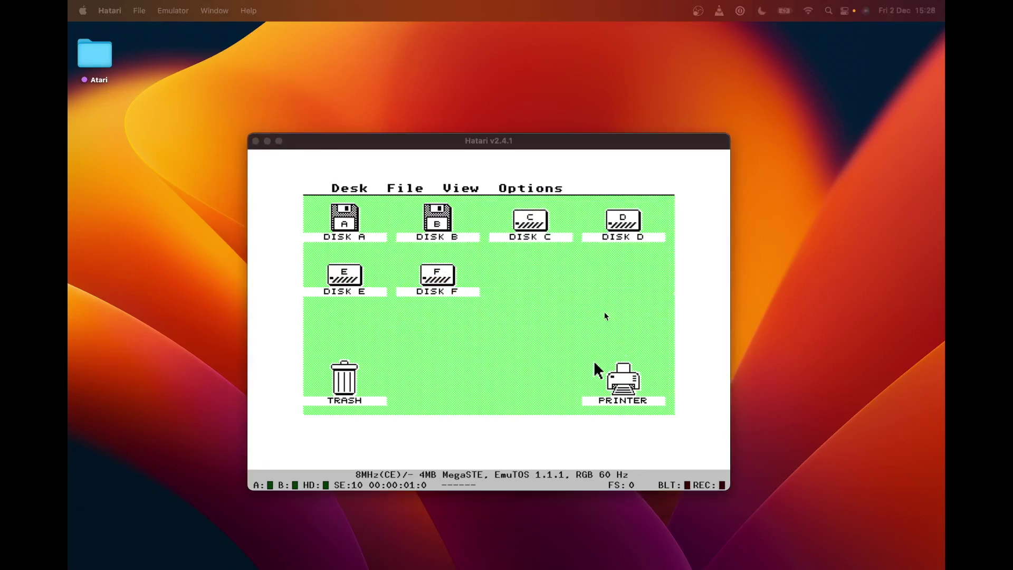
left_click(529, 357)
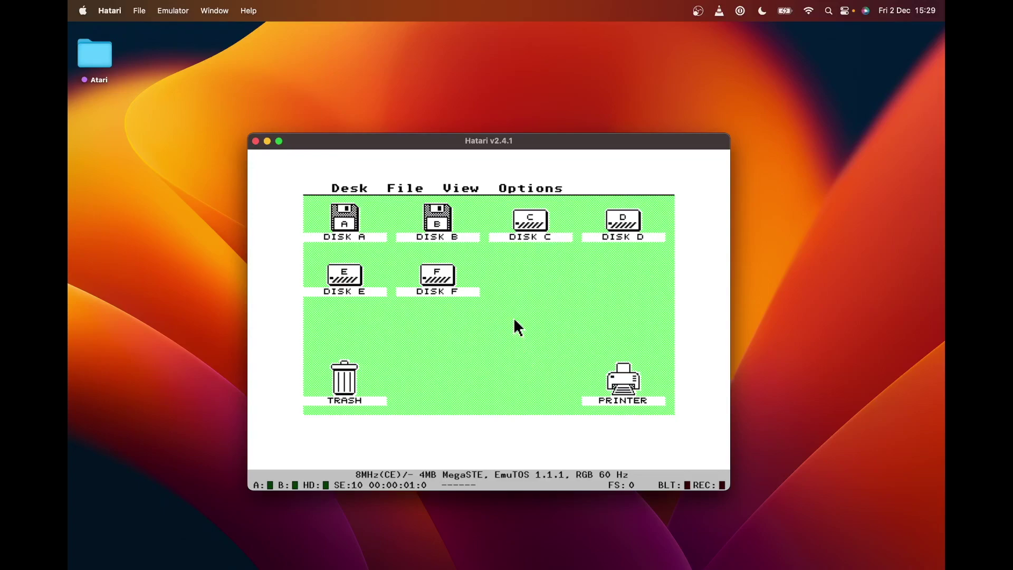
key("F12")
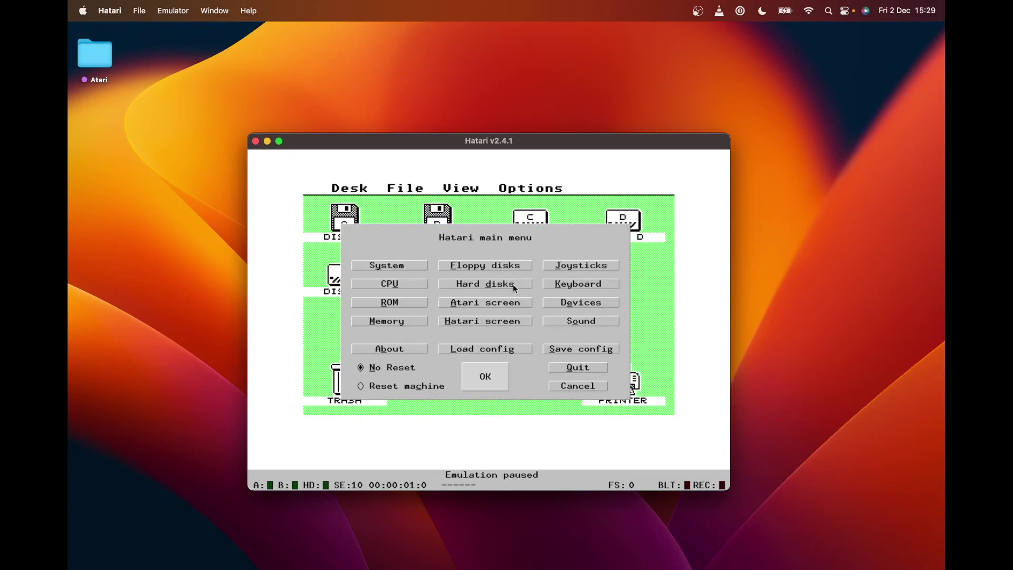
Step: In the drive A file selector, navigate to Desktop/Atari/Software/Utilities
left_click(514, 265)
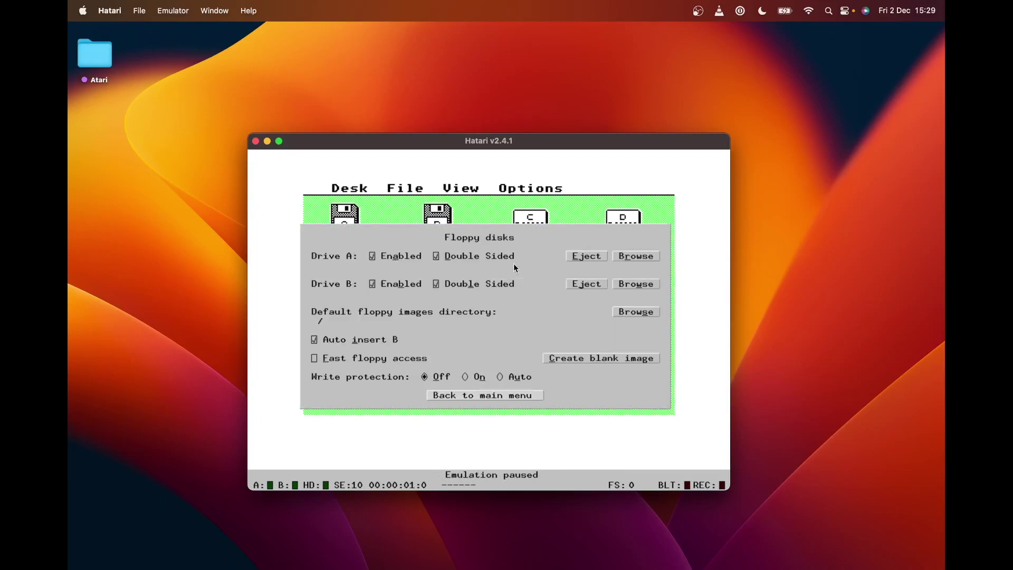
left_click(628, 257)
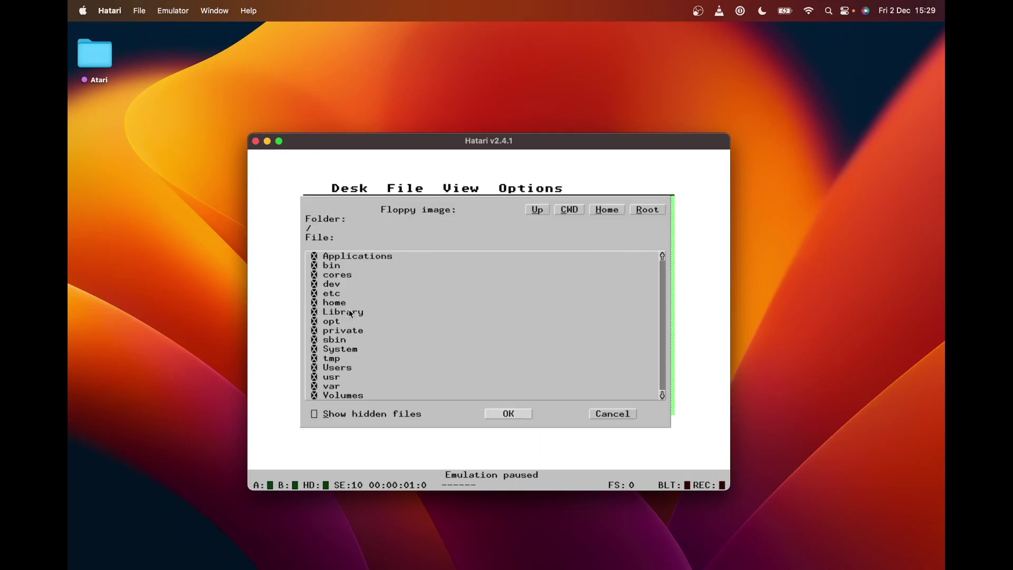
left_click(340, 369)
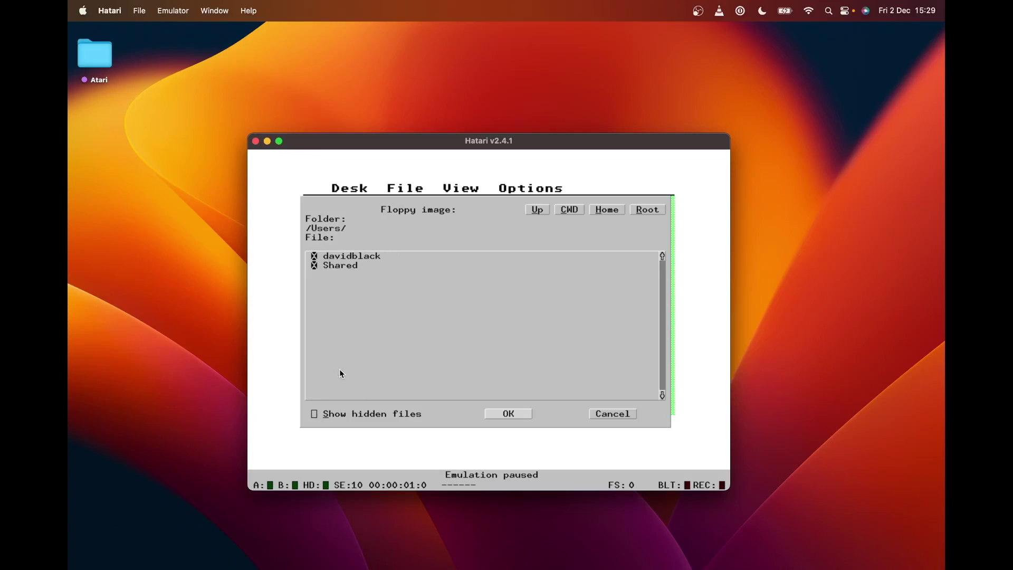
left_click(359, 257)
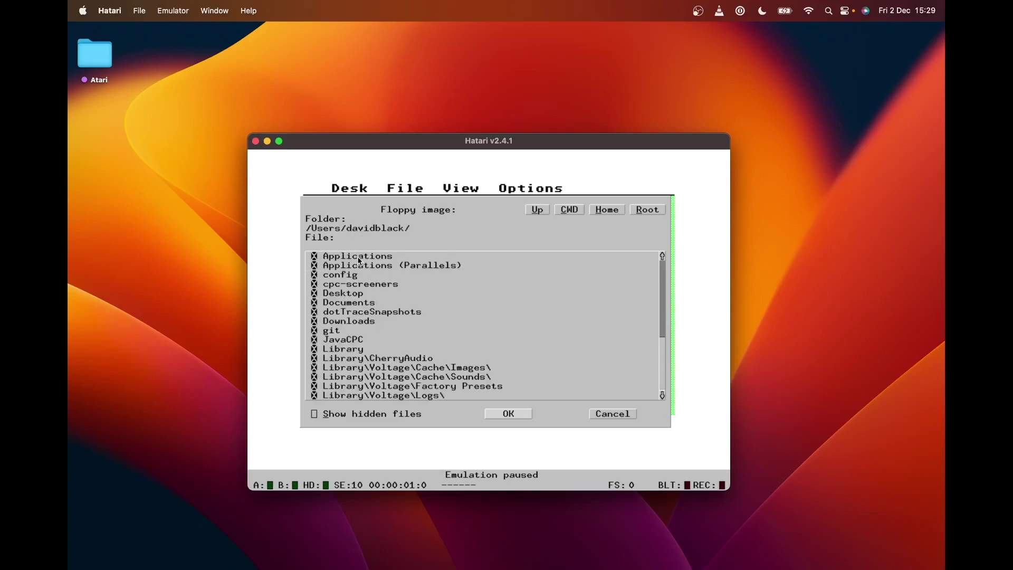
left_click(350, 293)
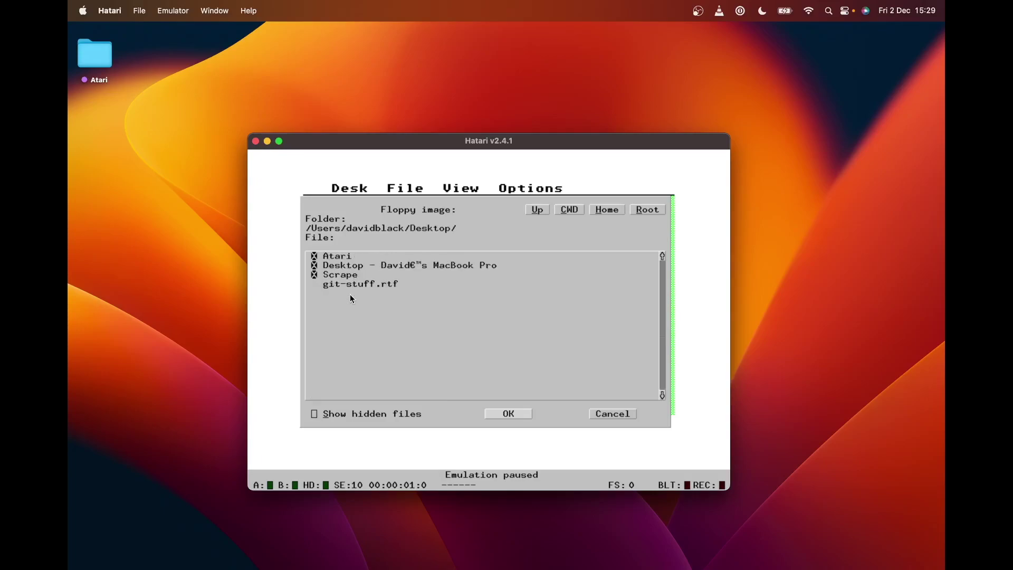
left_click(342, 257)
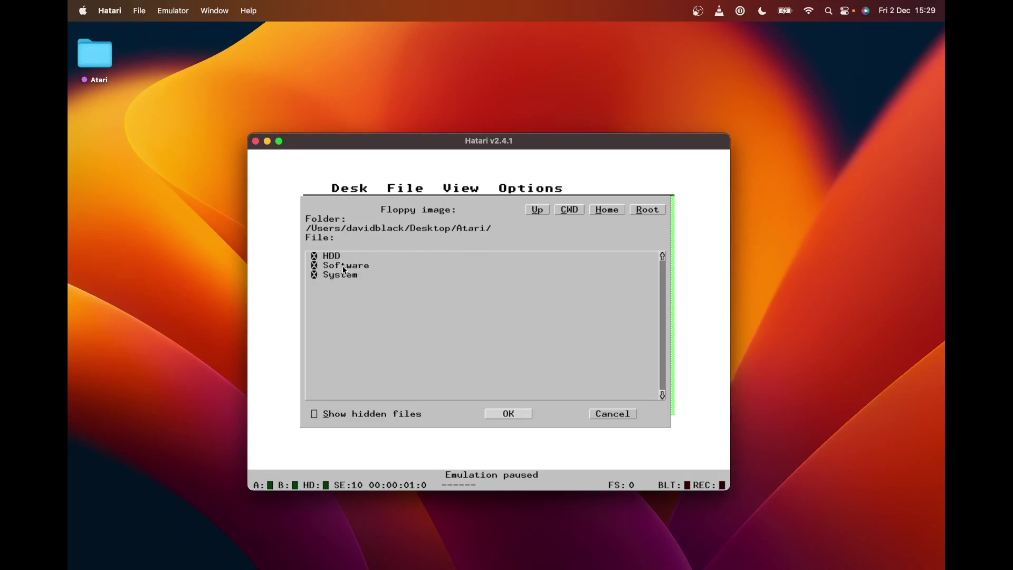
left_click(343, 265)
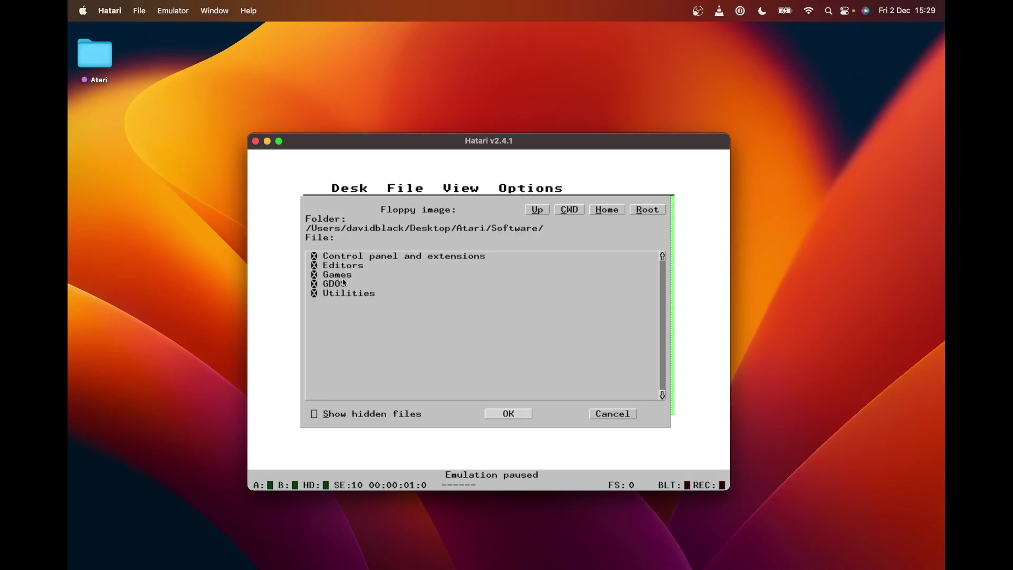
left_click(344, 295)
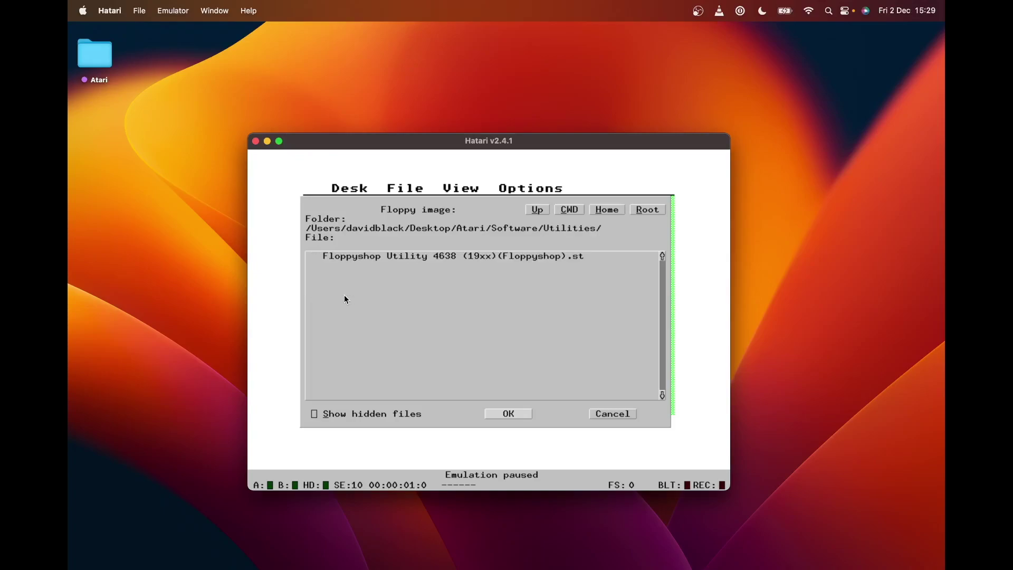
Step: Insert the Floppyshop Utility 4638 (19xx)(Floppyshop).st image into drive A and resume emulation
left_click(378, 257)
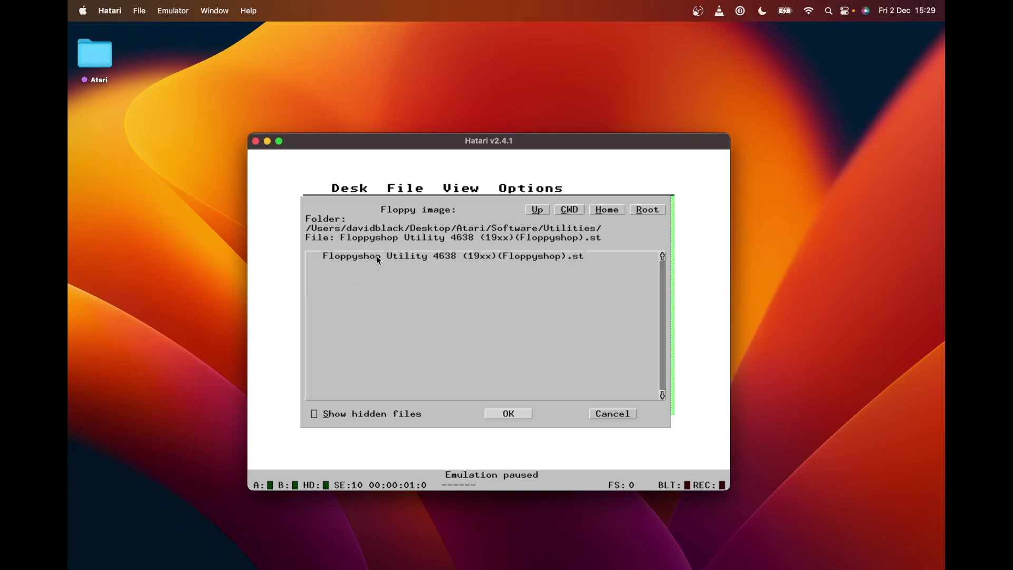
left_click(498, 415)
left_click(499, 396)
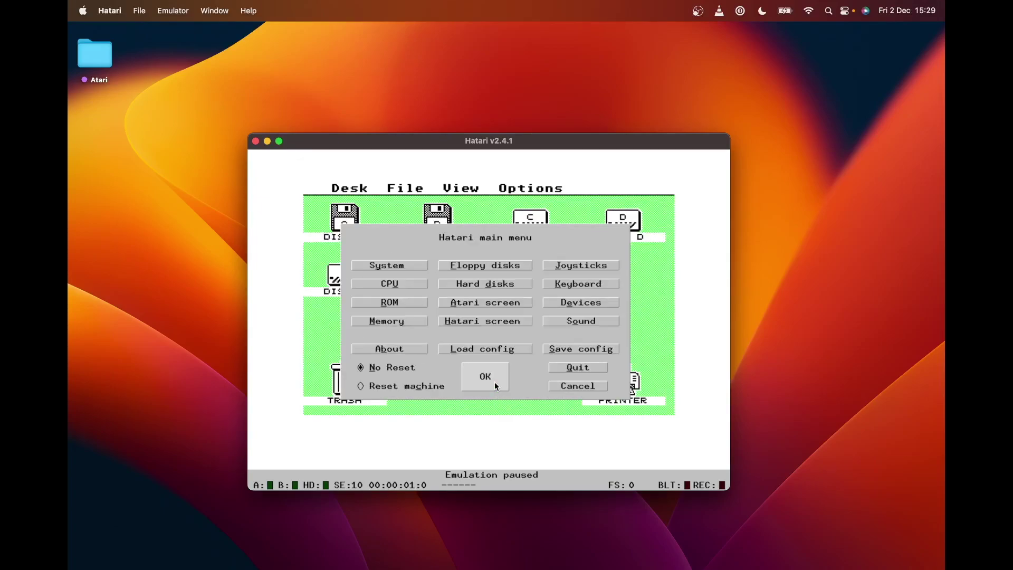
left_click(495, 381)
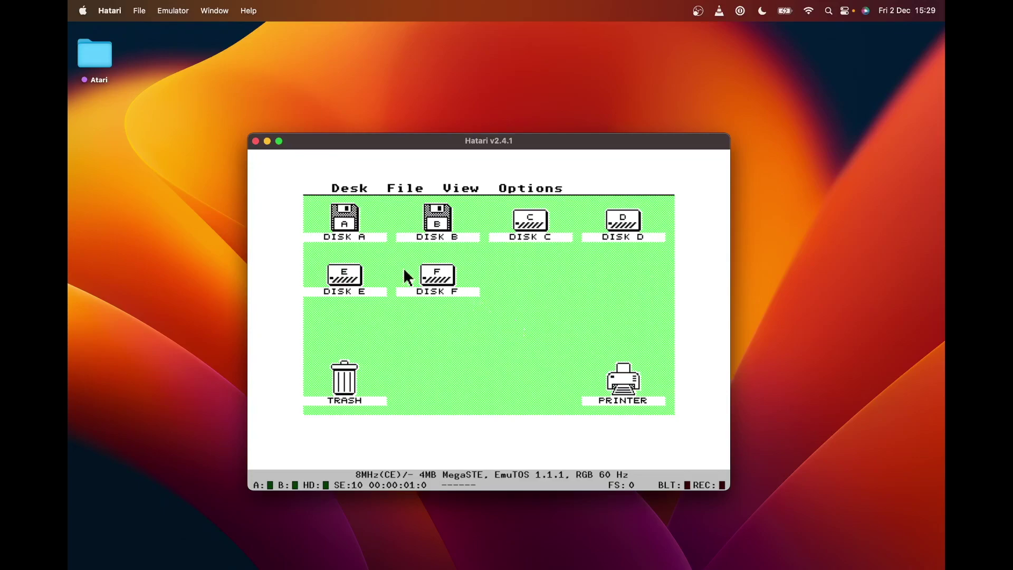
Step: Open DISK A, then the AHDI folder, and launch HDX.PRG
double_click(349, 226)
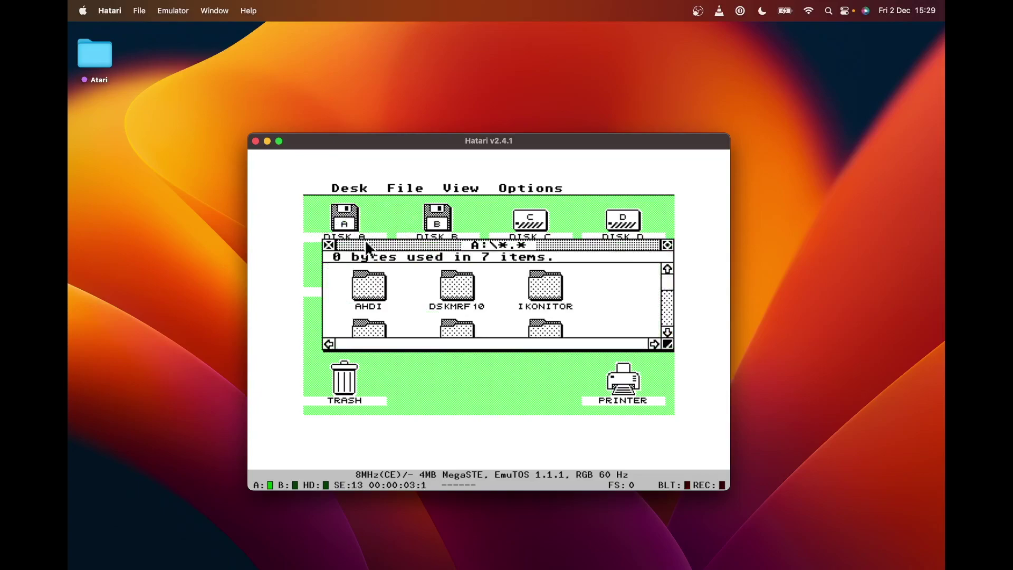
double_click(379, 288)
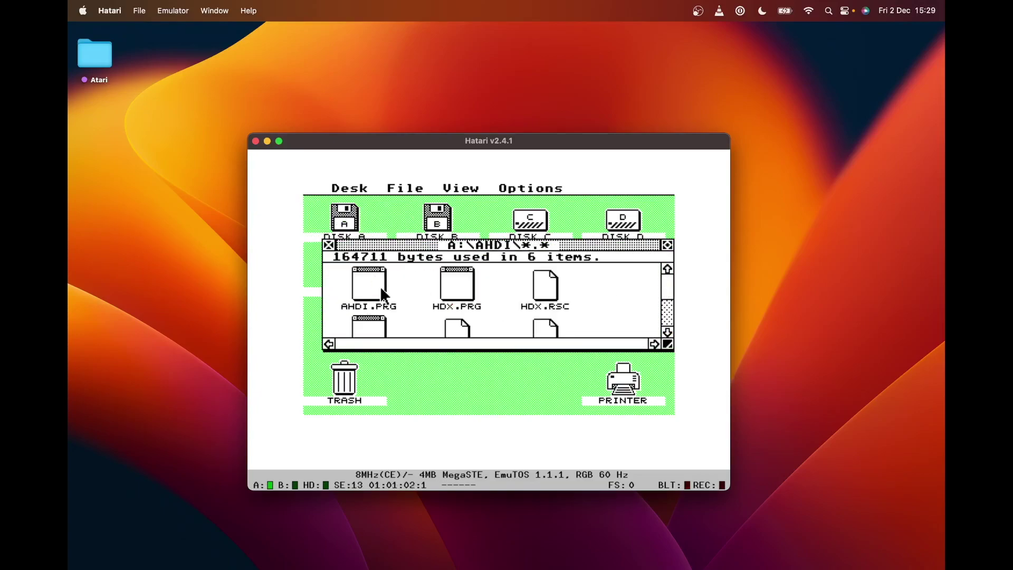
double_click(458, 293)
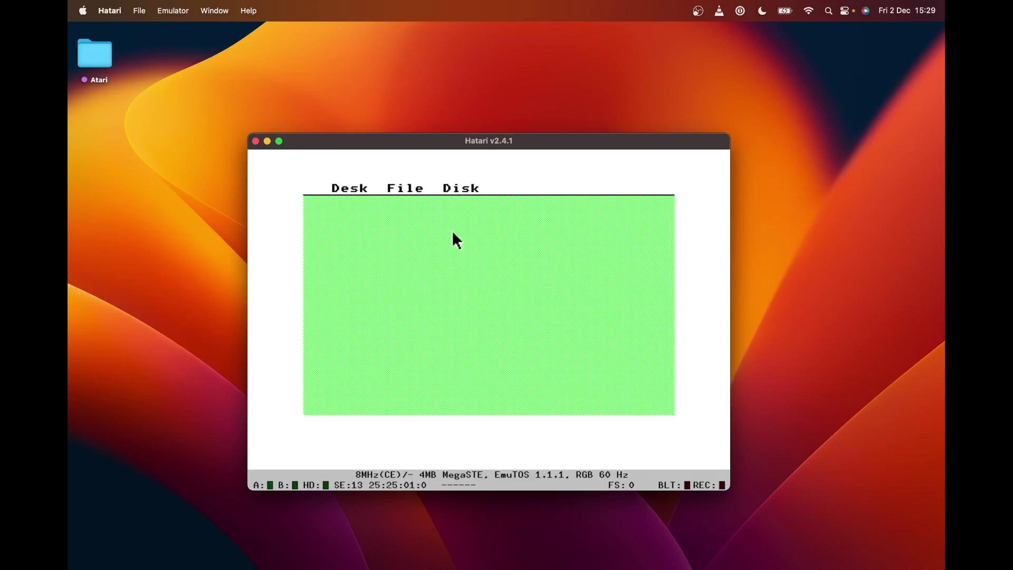
Step: Start HDX's Disk > Partition, accept the data-loss warning and choose unit ACSI 0
mouse_move(454, 191)
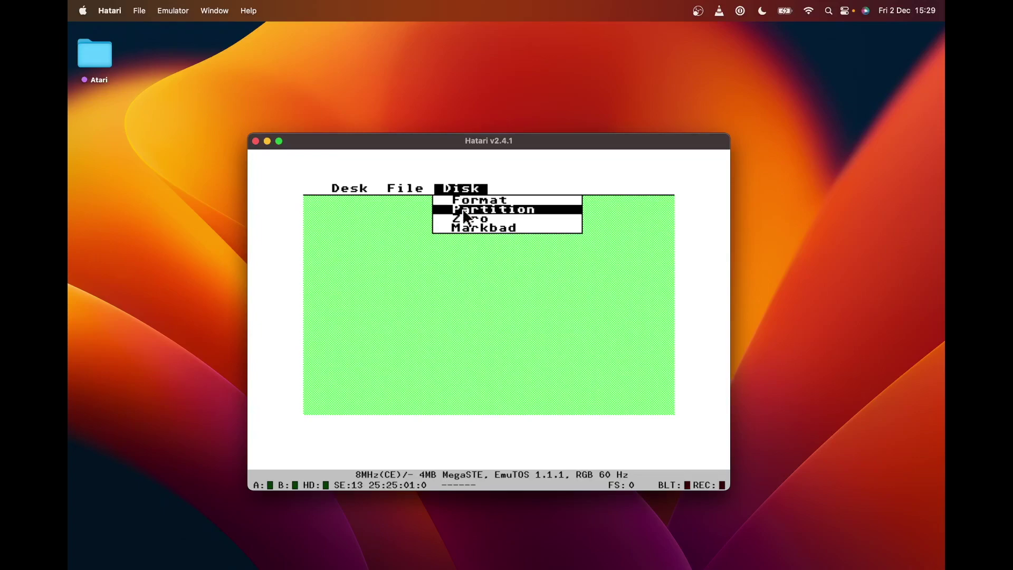
left_click(463, 209)
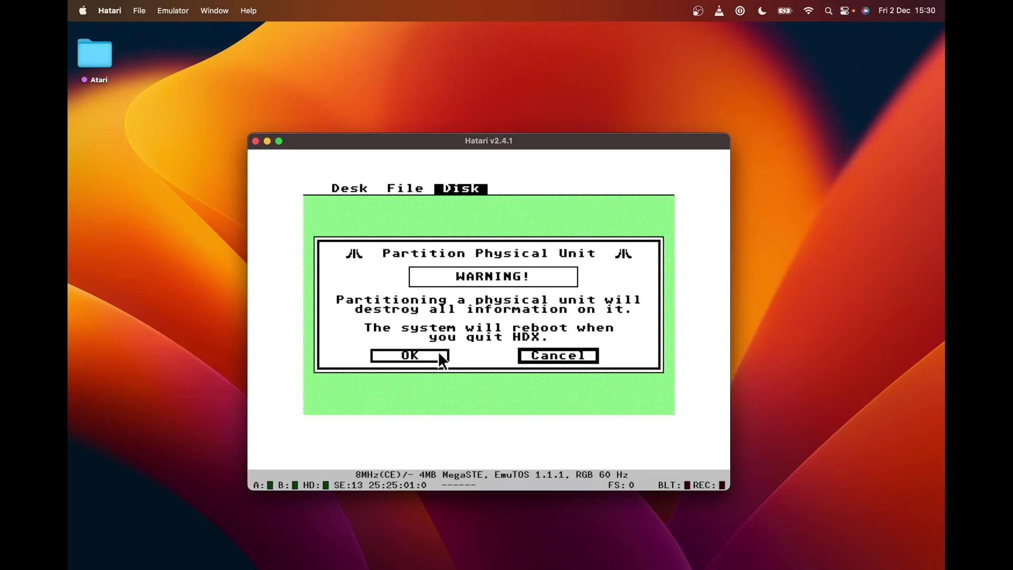
left_click(439, 354)
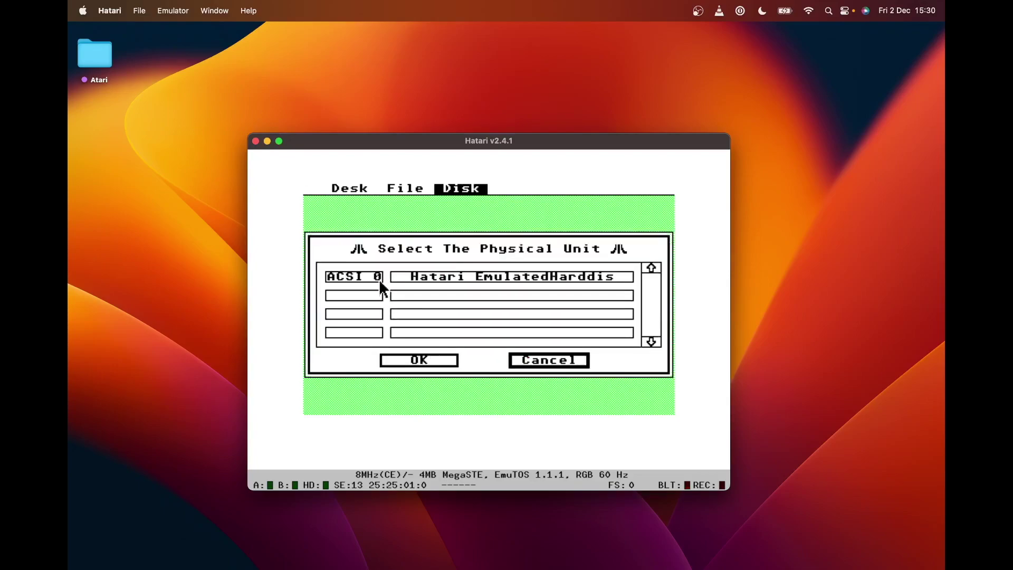
left_click(378, 279)
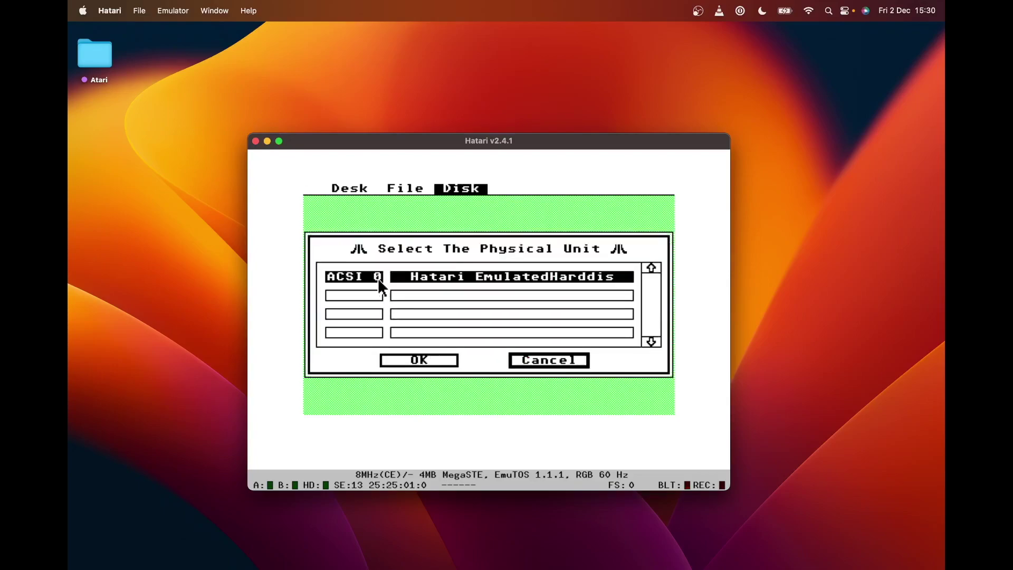
left_click(423, 361)
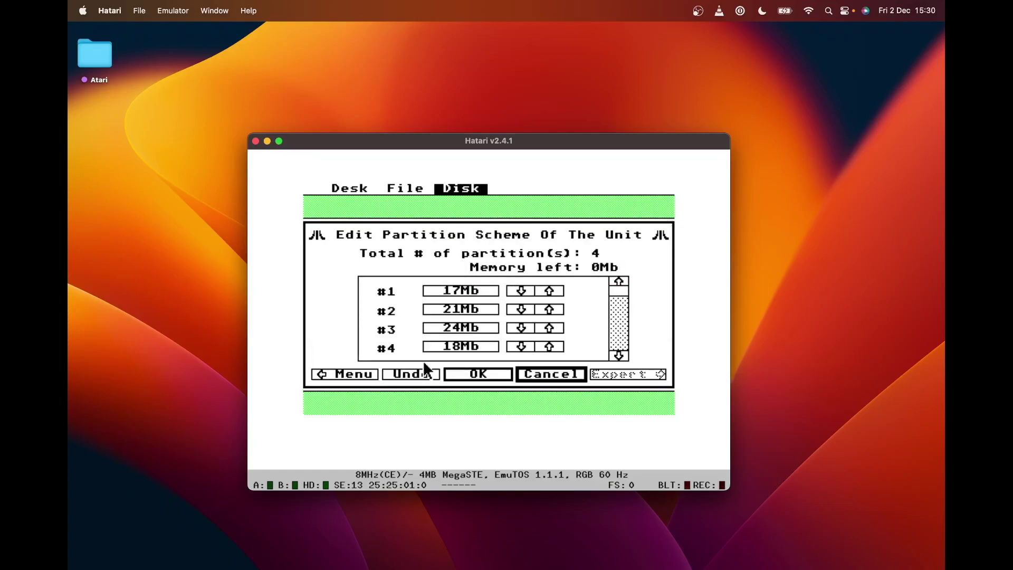
Step: Set partitions #4, #3 and #2 to Unused and grow partition #1 to 80.1Mb
left_click(451, 345)
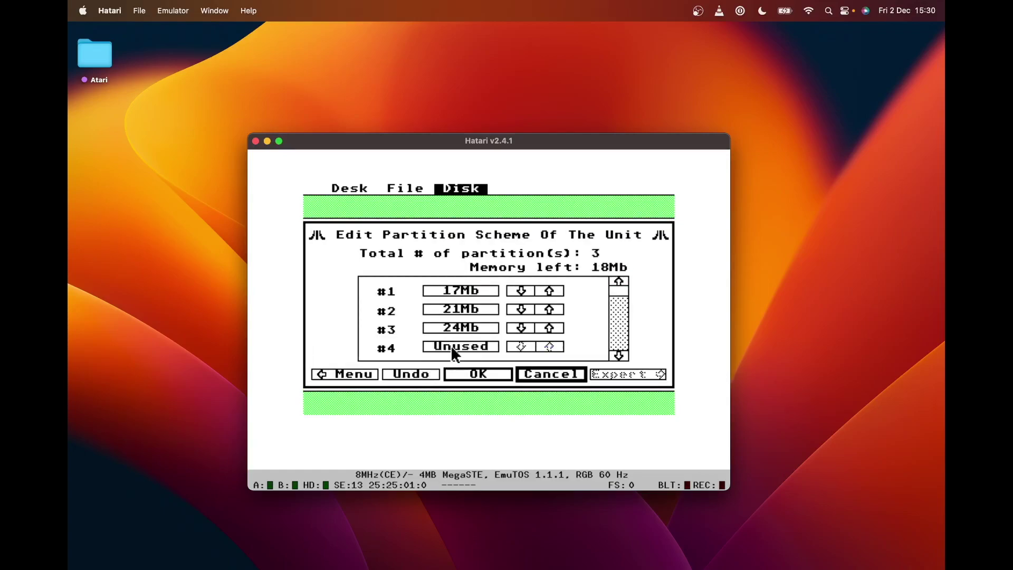
left_click(457, 328)
left_click(462, 315)
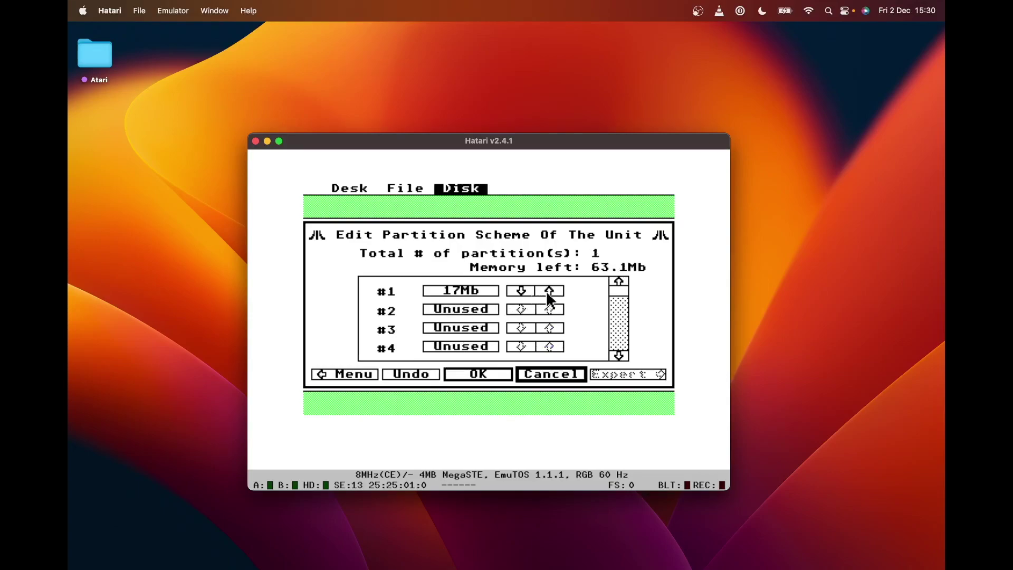
left_click_drag(548, 294, 548, 293)
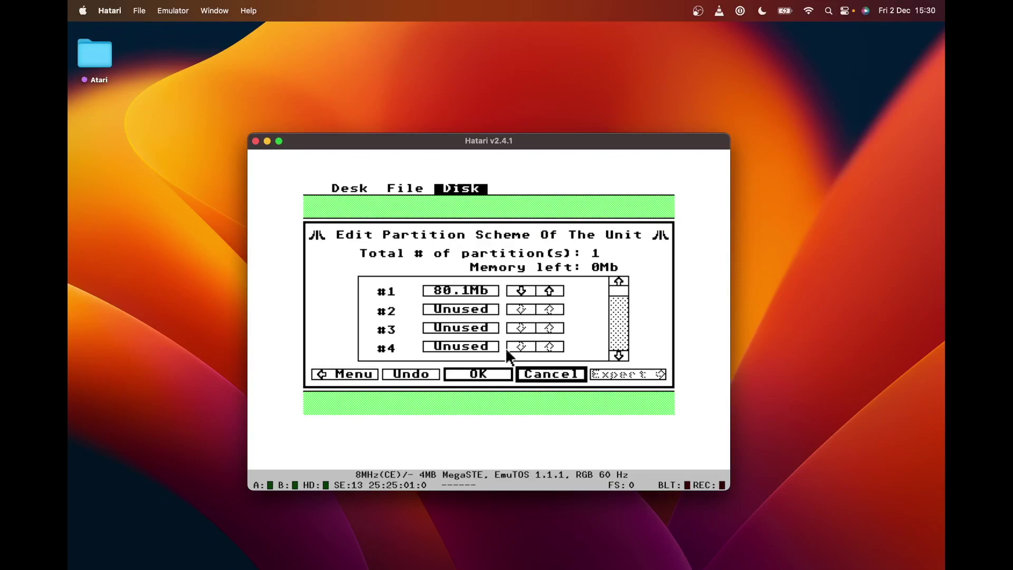
Step: Confirm partitioning ACSI unit 0, then quit HDX and accept the reboot
left_click(486, 375)
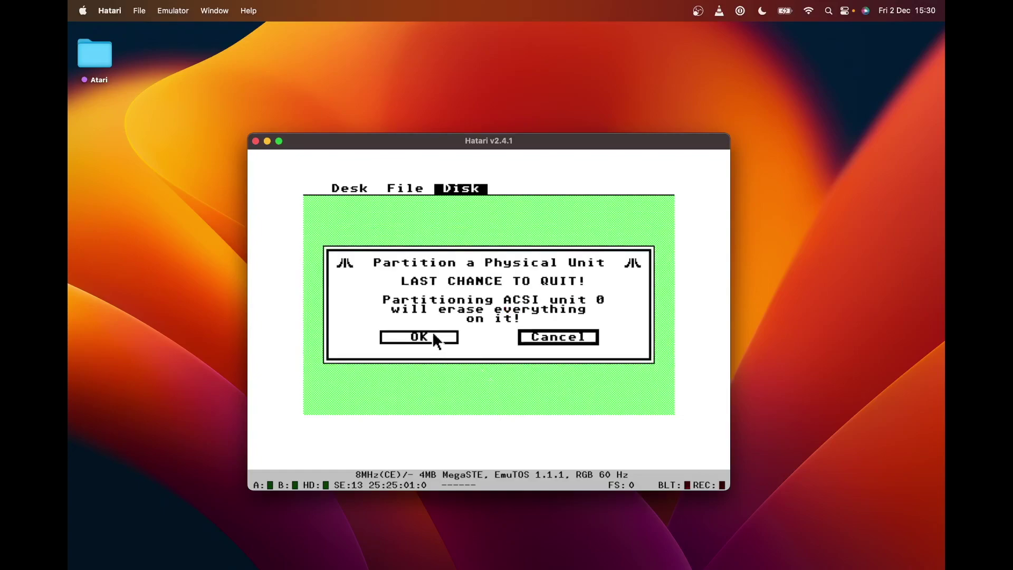
left_click(433, 335)
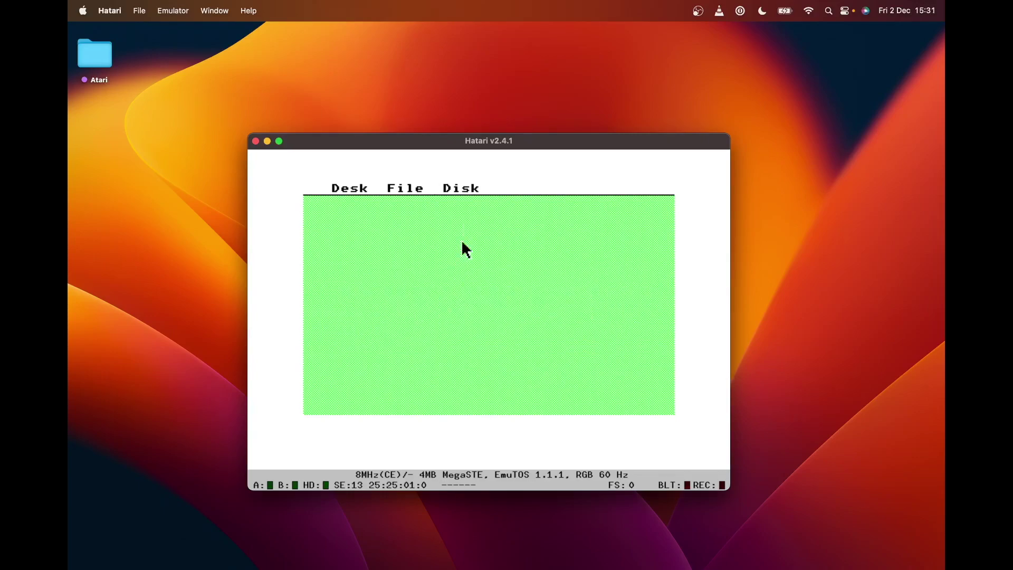
mouse_move(417, 191)
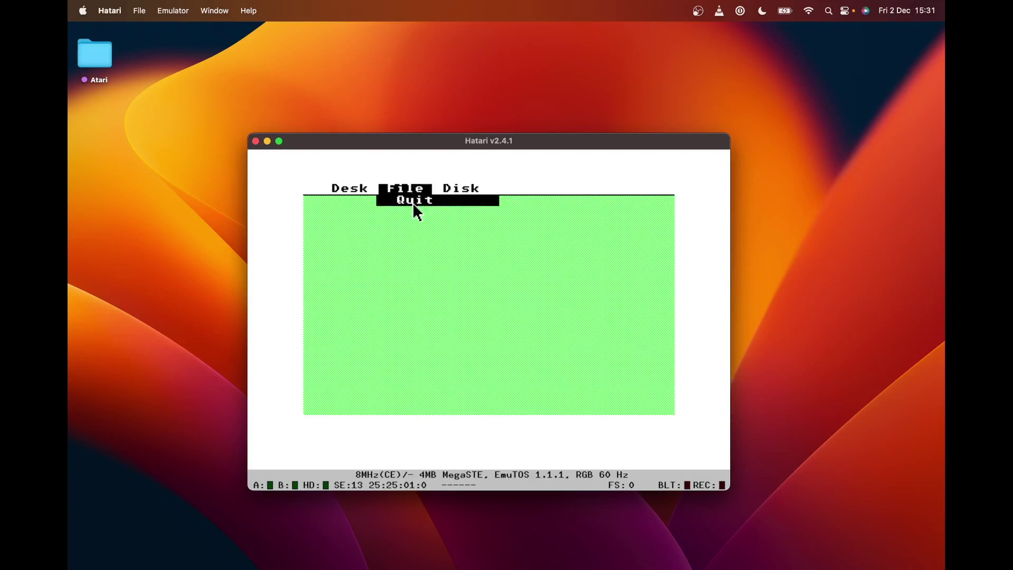
left_click(413, 206)
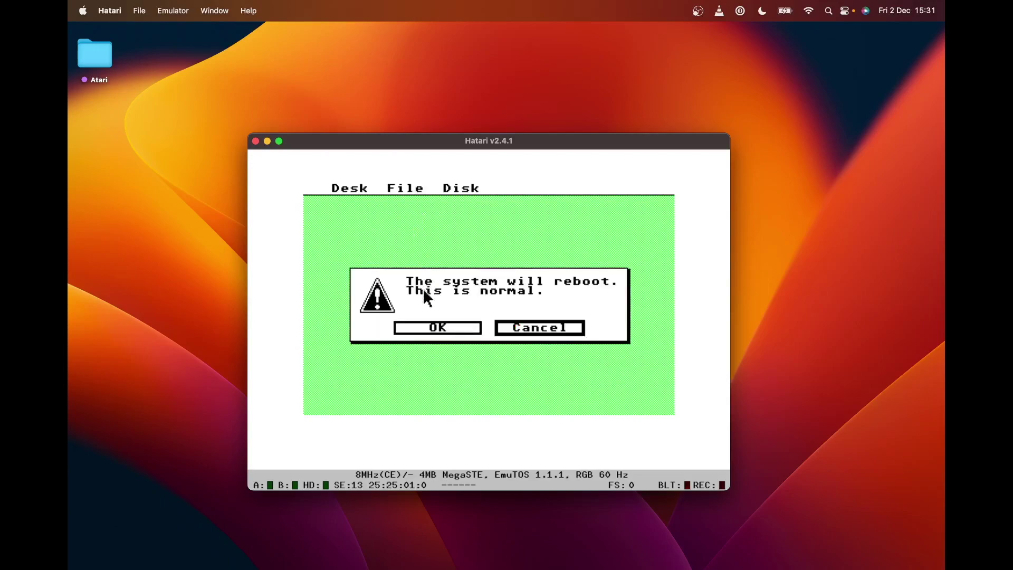
left_click(432, 327)
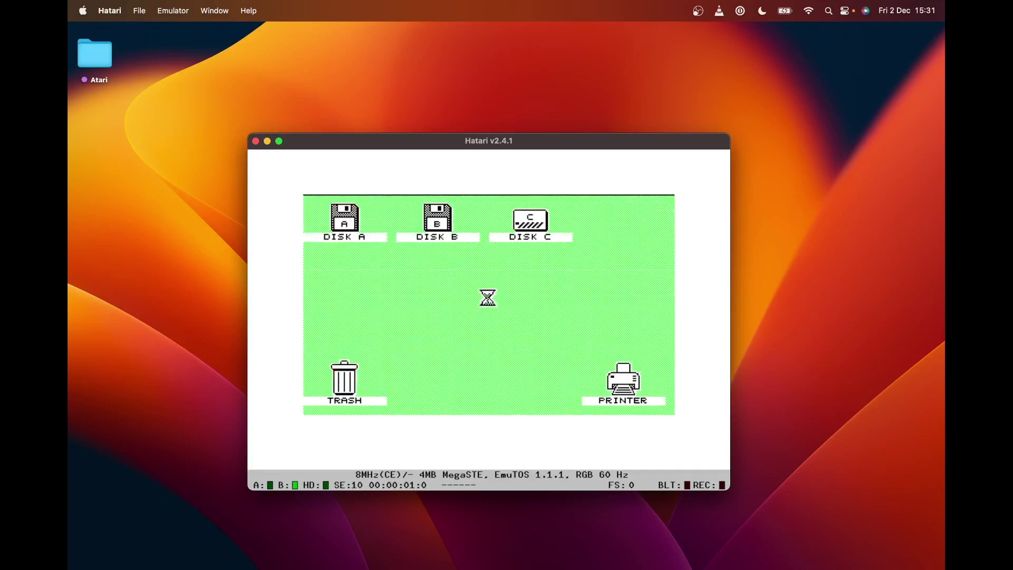
Step: Select DISK C and show its disk information with Ctrl+I
left_click(543, 221)
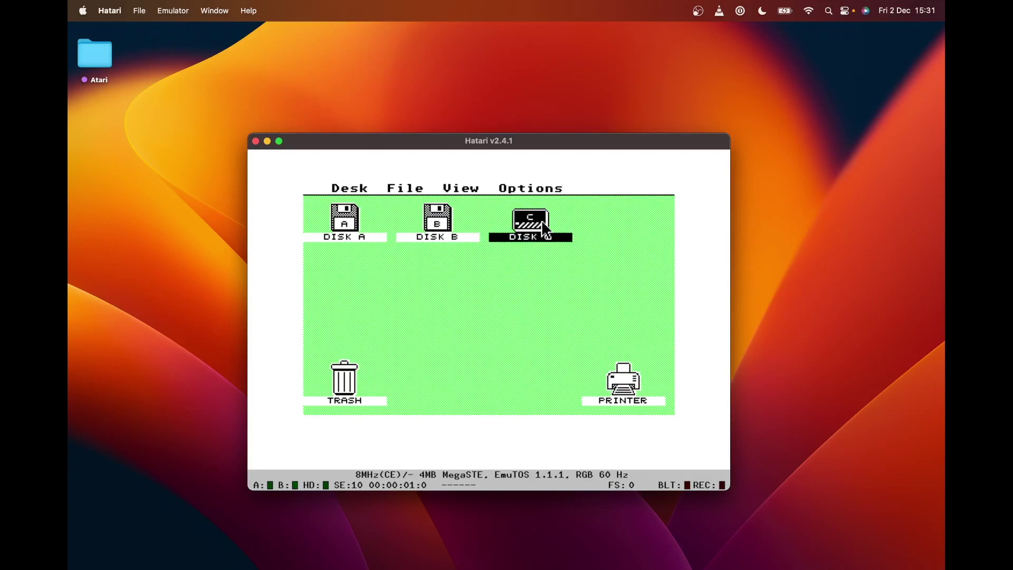
key("ctrl+i")
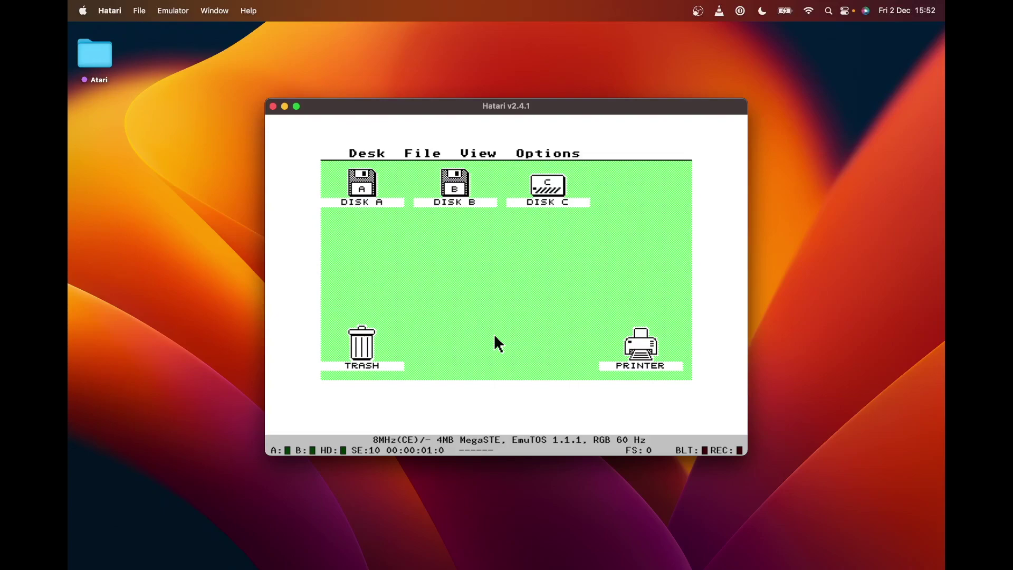
Step: Set the GEMDOS drive to the Atari/HDD/GEMDOS folder, added after the ACSI/SCSI/IDE partitions
key("F12")
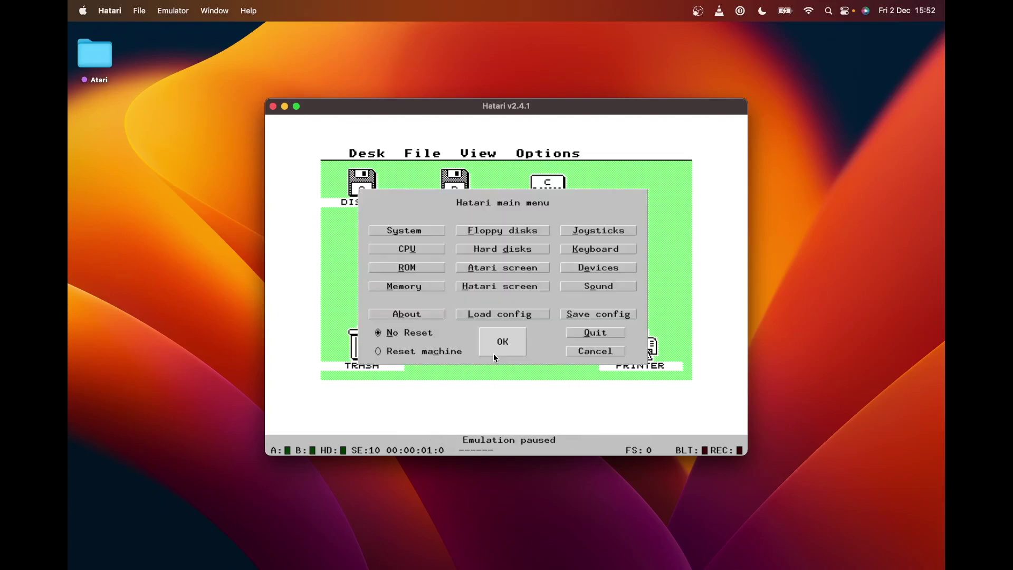
left_click(508, 251)
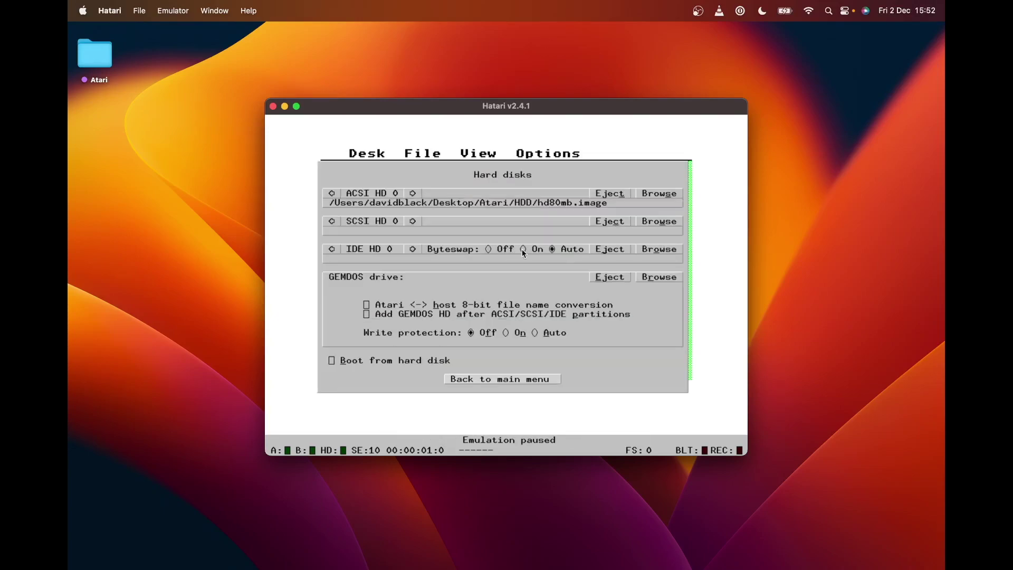
left_click(659, 278)
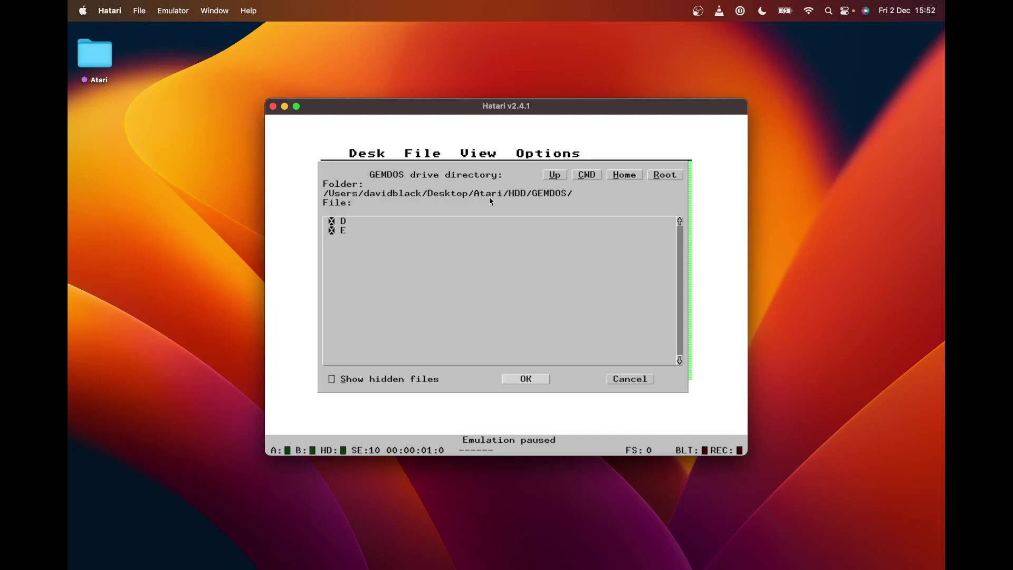
left_click(528, 380)
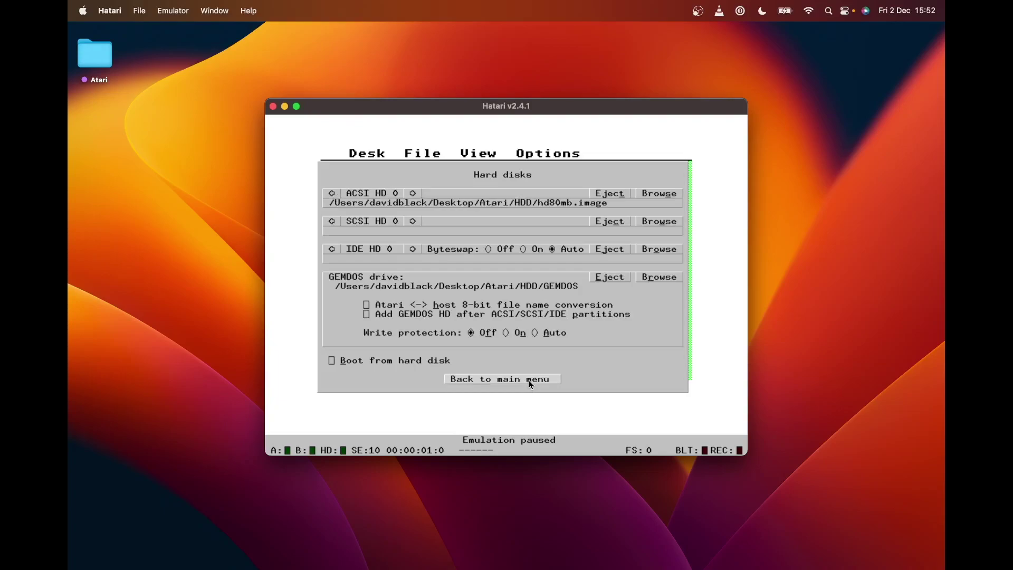
left_click(367, 316)
left_click(492, 383)
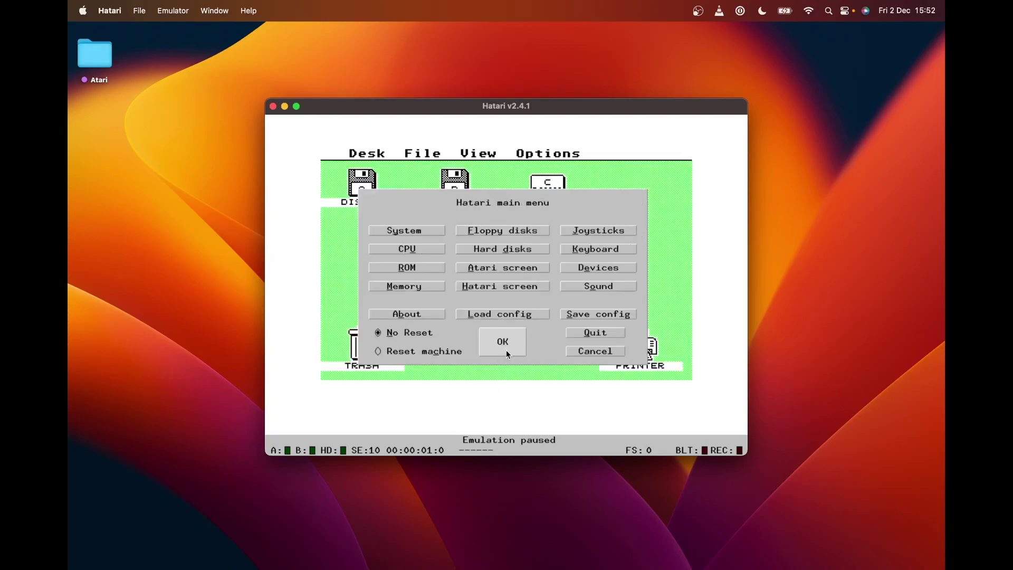
Step: Save the settings as hatari.cfg and apply them with an emulator reset
left_click(587, 316)
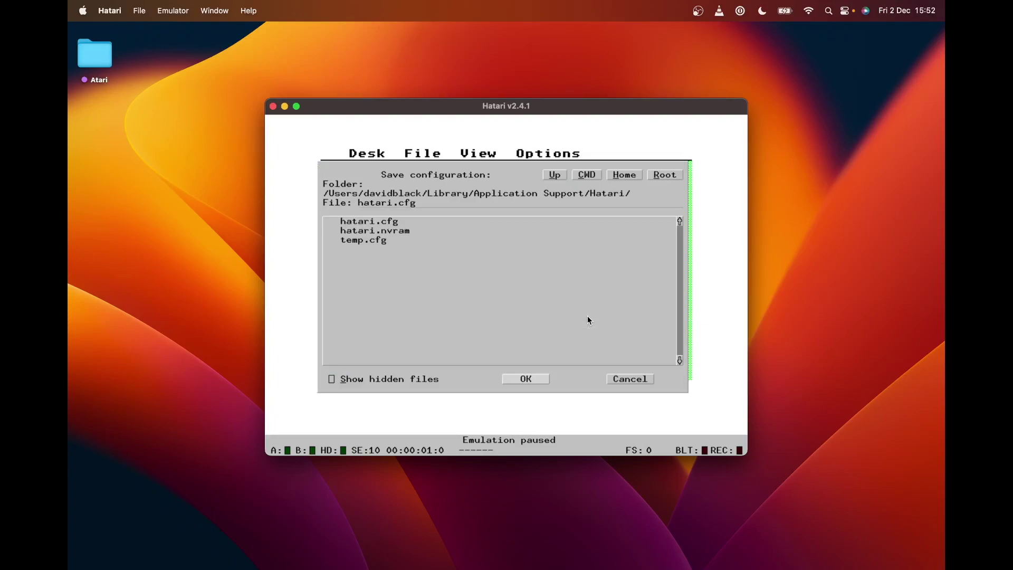
left_click(528, 379)
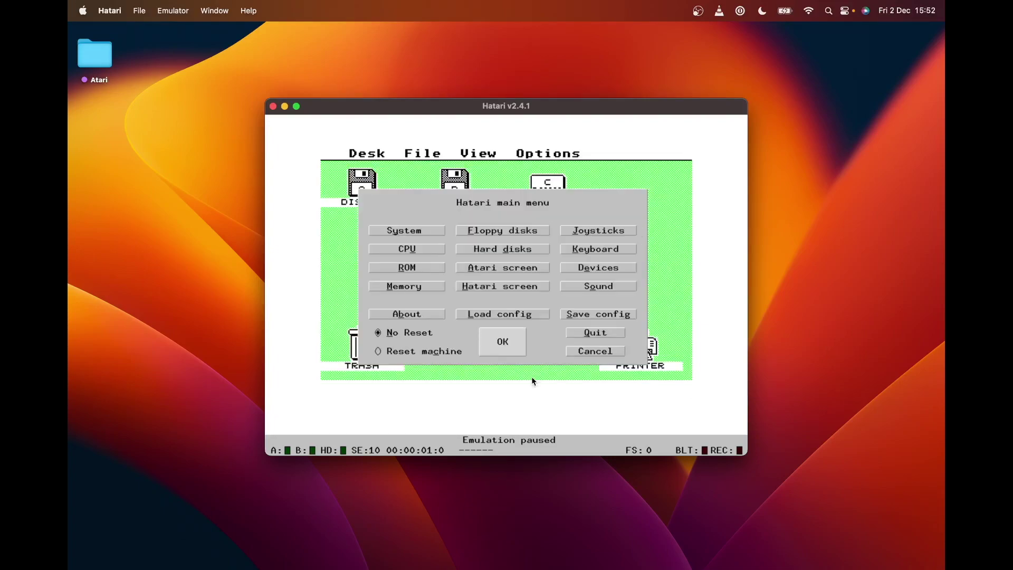
left_click(493, 354)
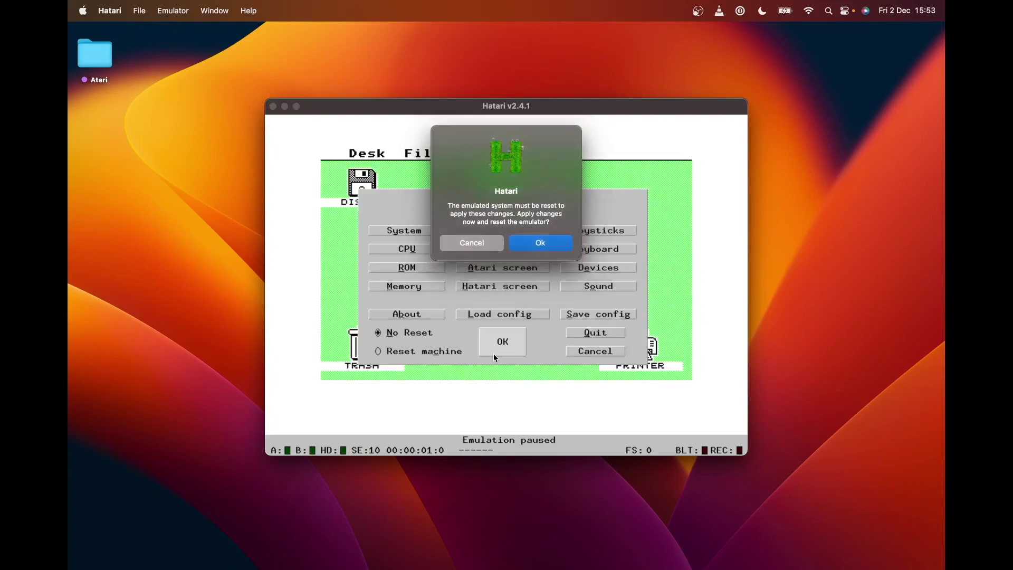
left_click(542, 251)
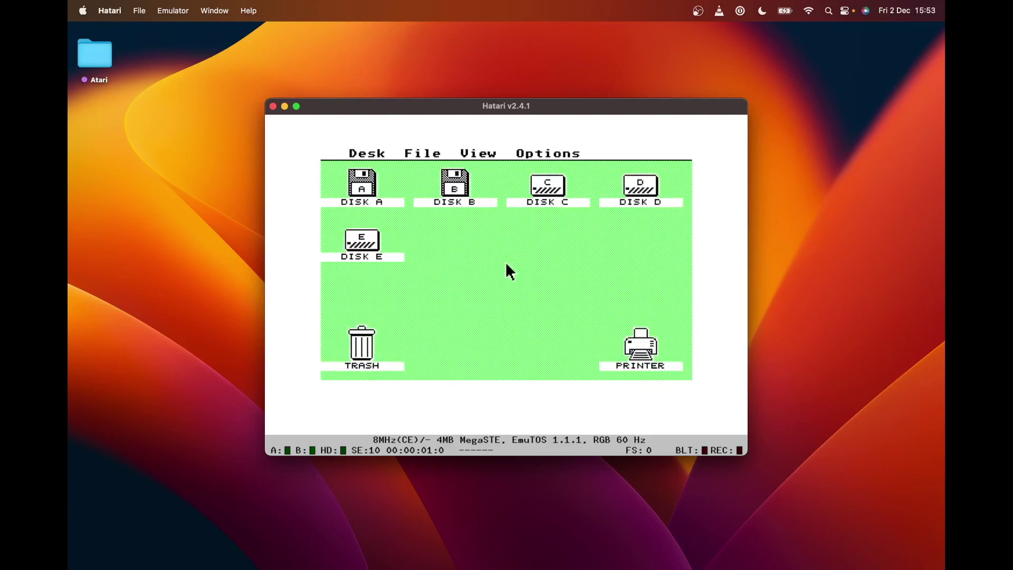
double_click(651, 182)
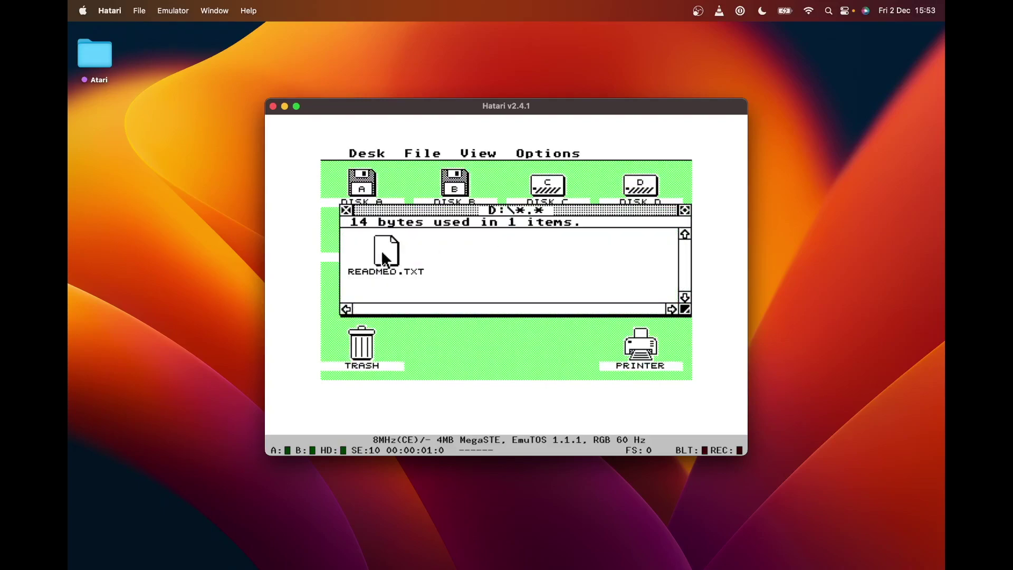
left_click(385, 258)
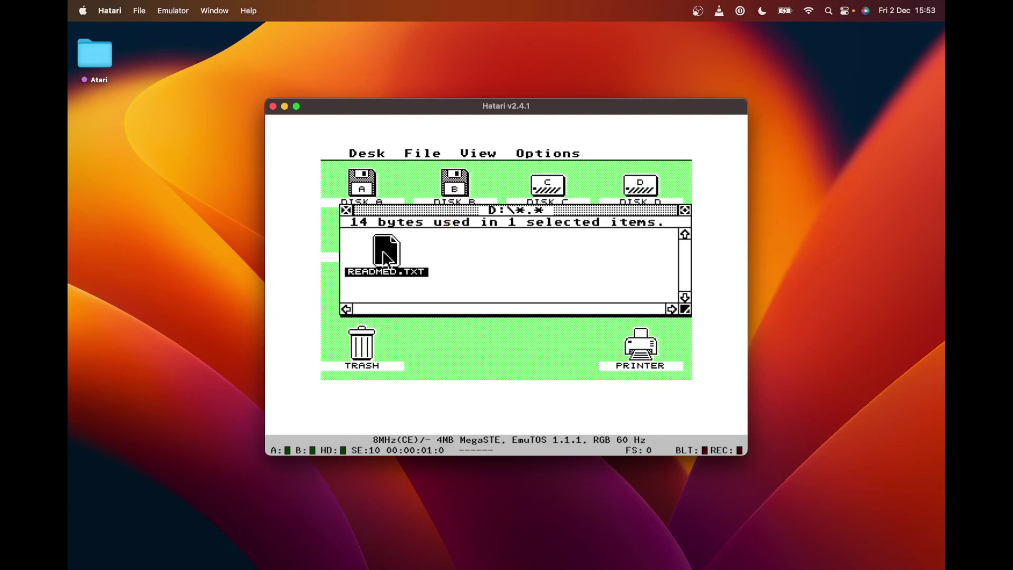
double_click(387, 259)
left_click(426, 291)
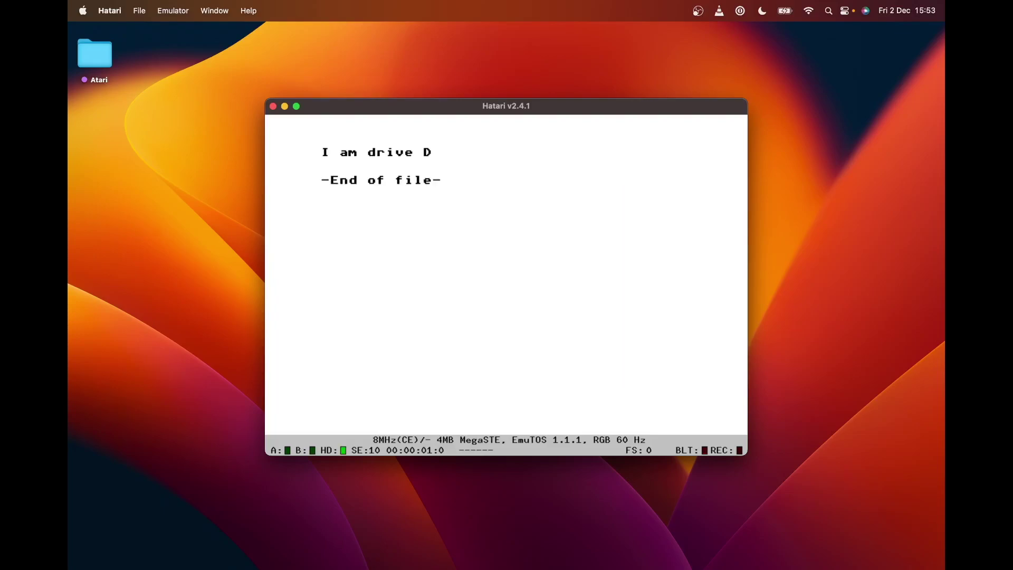
key("space")
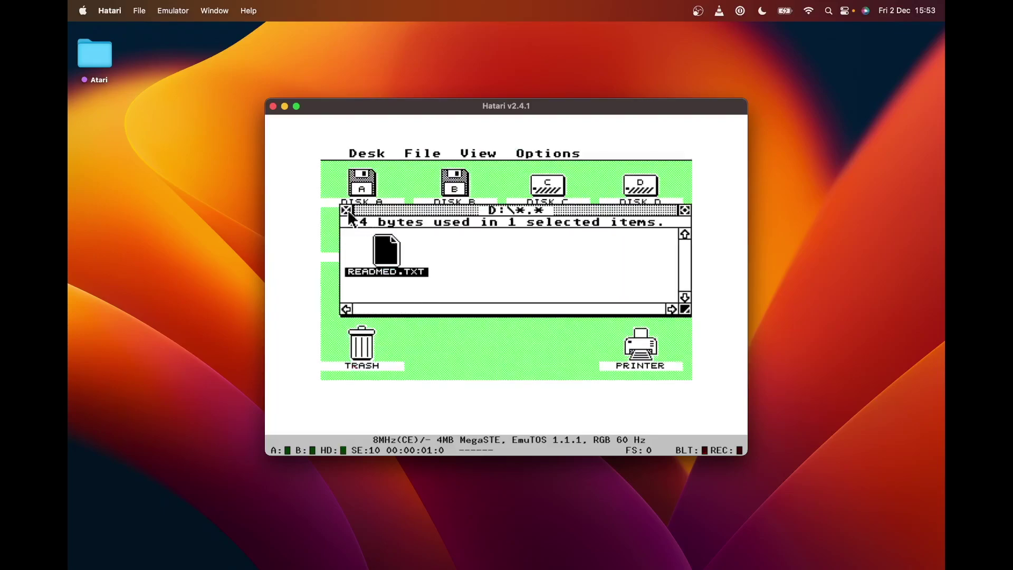
left_click(346, 211)
double_click(355, 239)
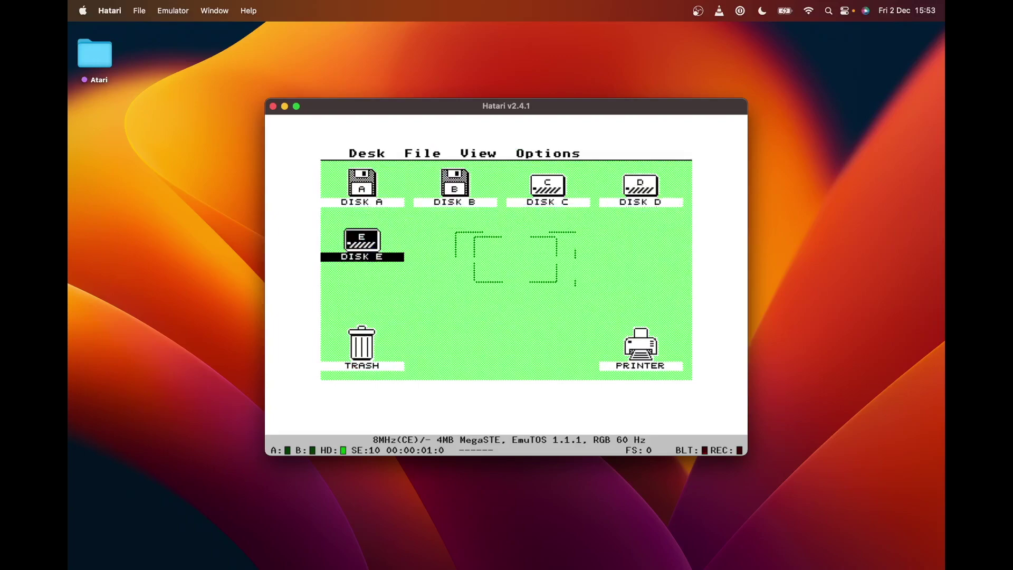
double_click(397, 259)
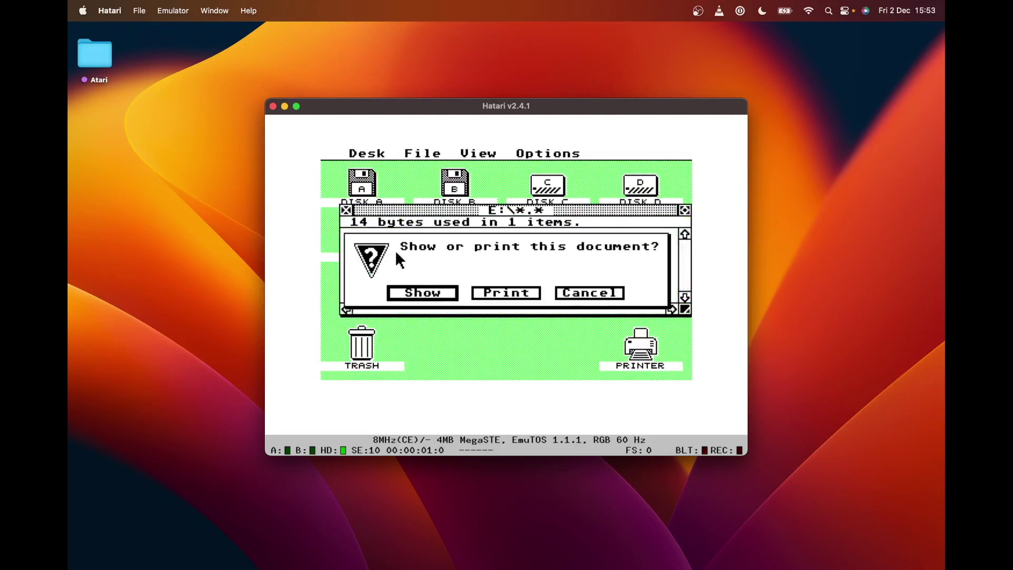
left_click(420, 292)
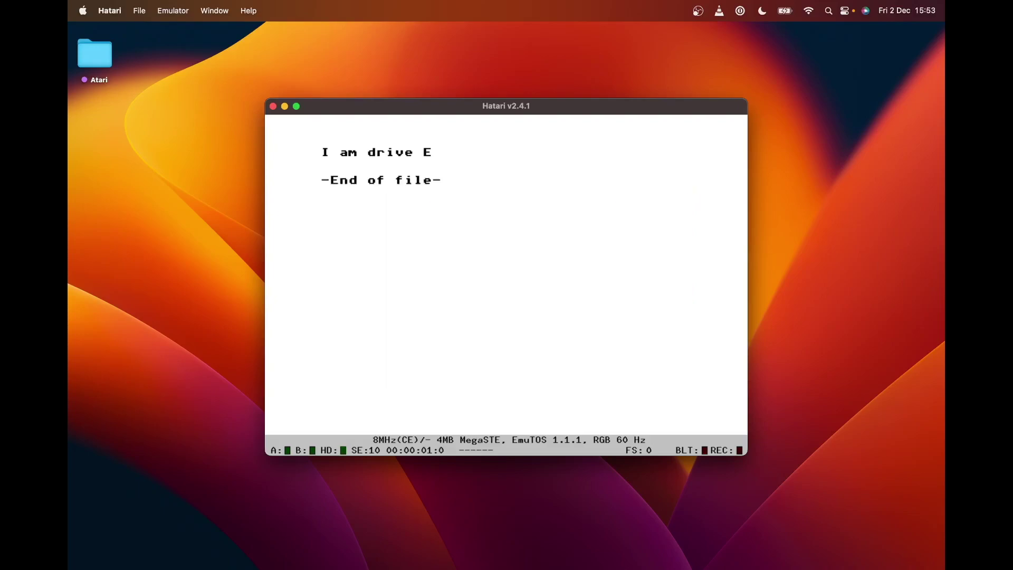
left_click(368, 236)
left_click(348, 211)
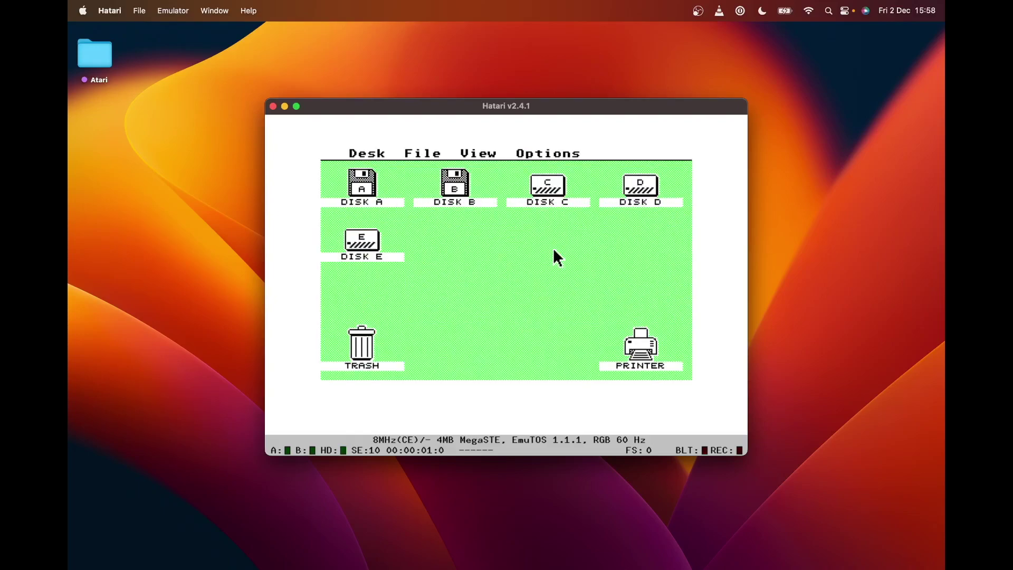
mouse_move(552, 154)
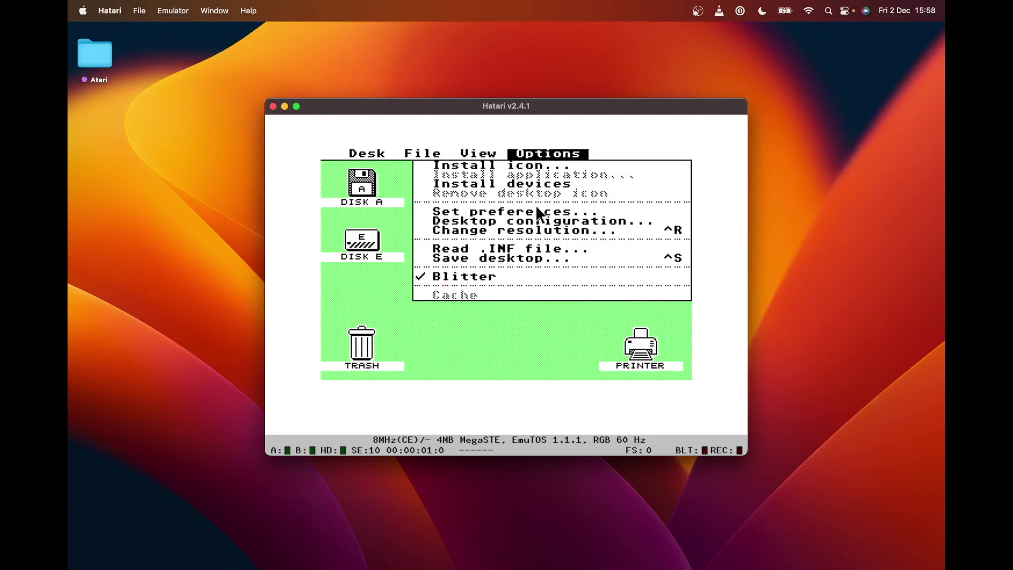
Step: Switch EmuTOS to medium resolution and stack DISK C, D and E down the left side
left_click(538, 230)
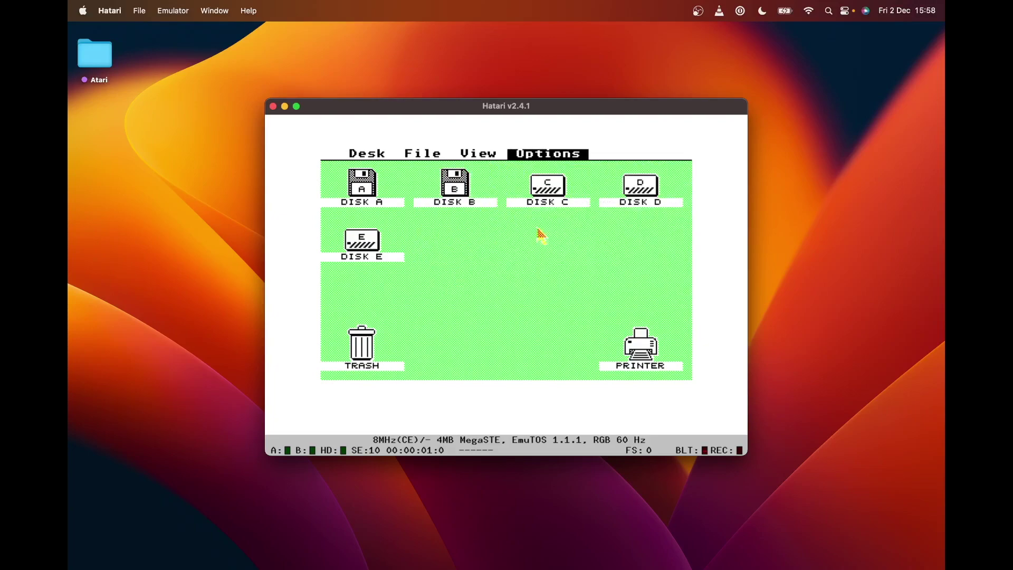
left_click(483, 298)
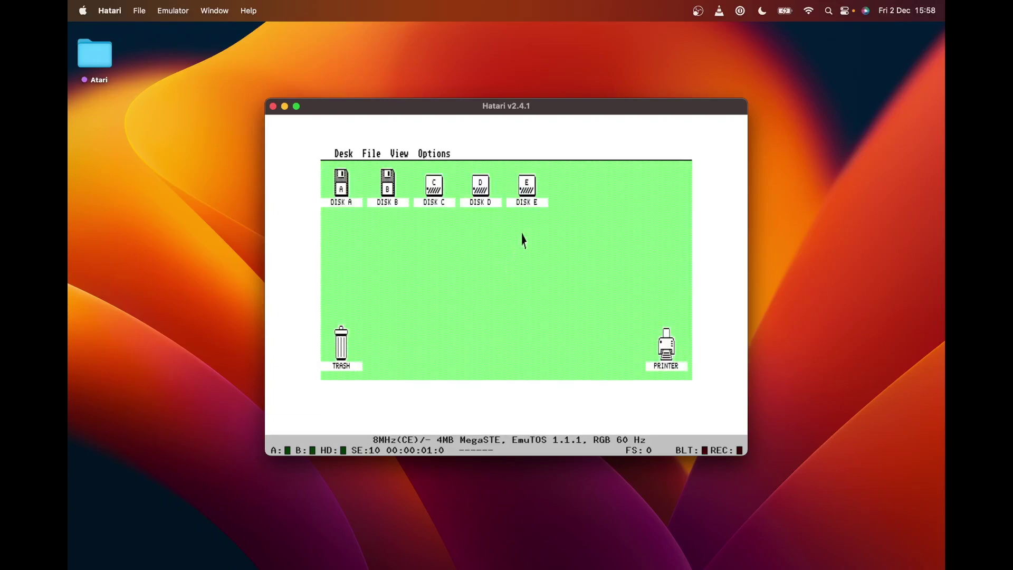
left_click_drag(438, 193, 343, 254)
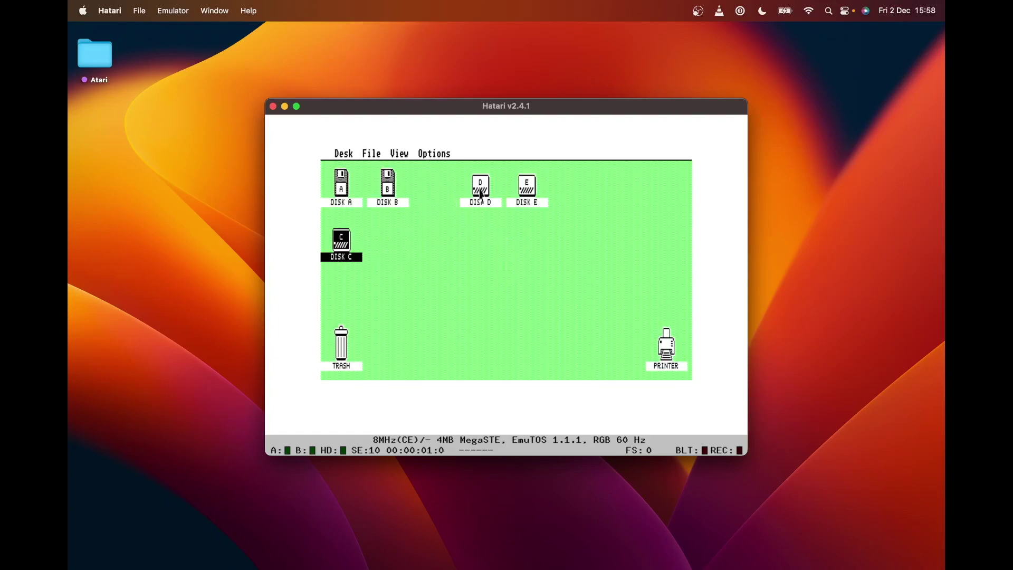
left_click_drag(480, 191, 334, 296)
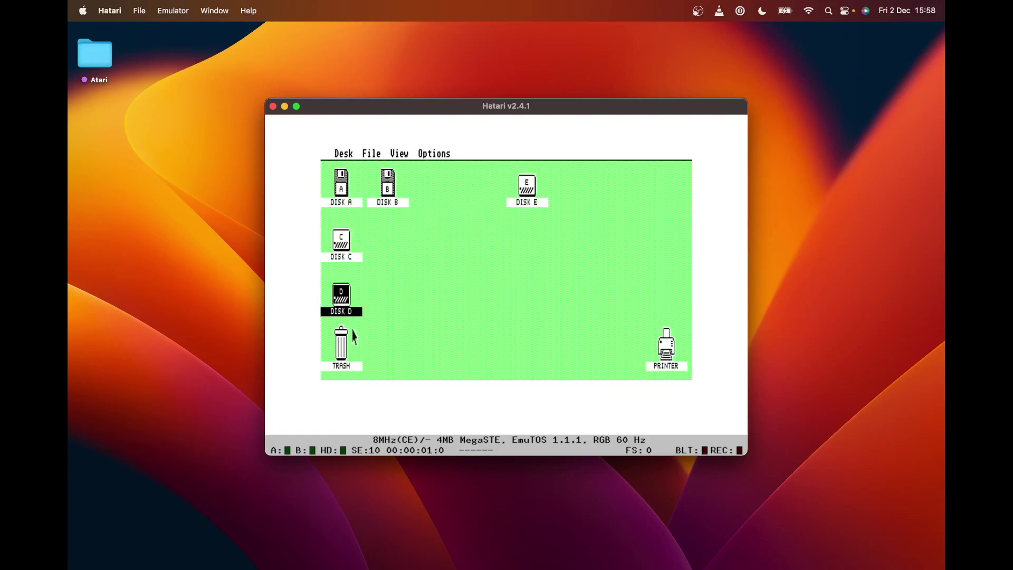
left_click_drag(342, 356, 575, 347)
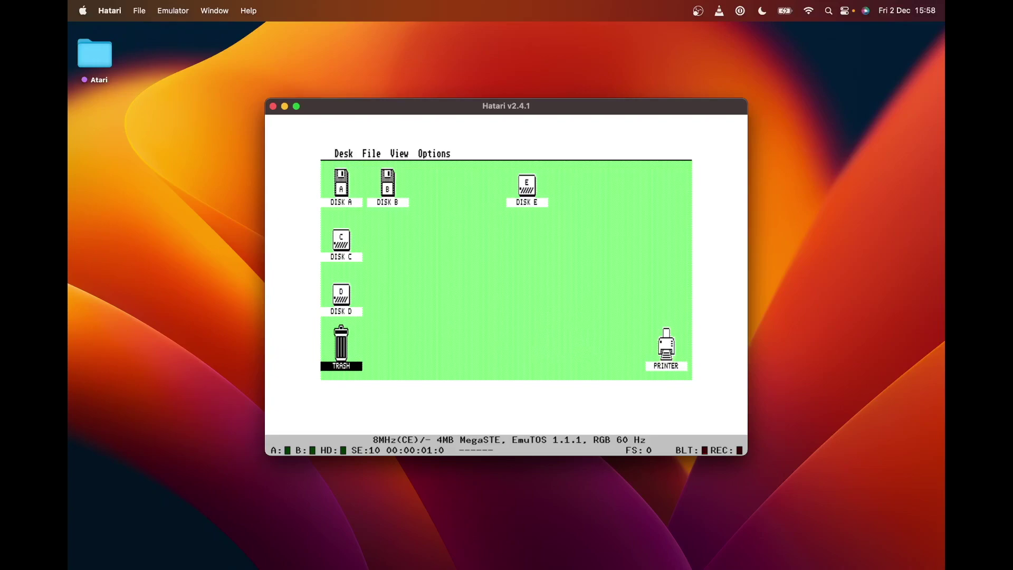
left_click_drag(534, 187, 336, 353)
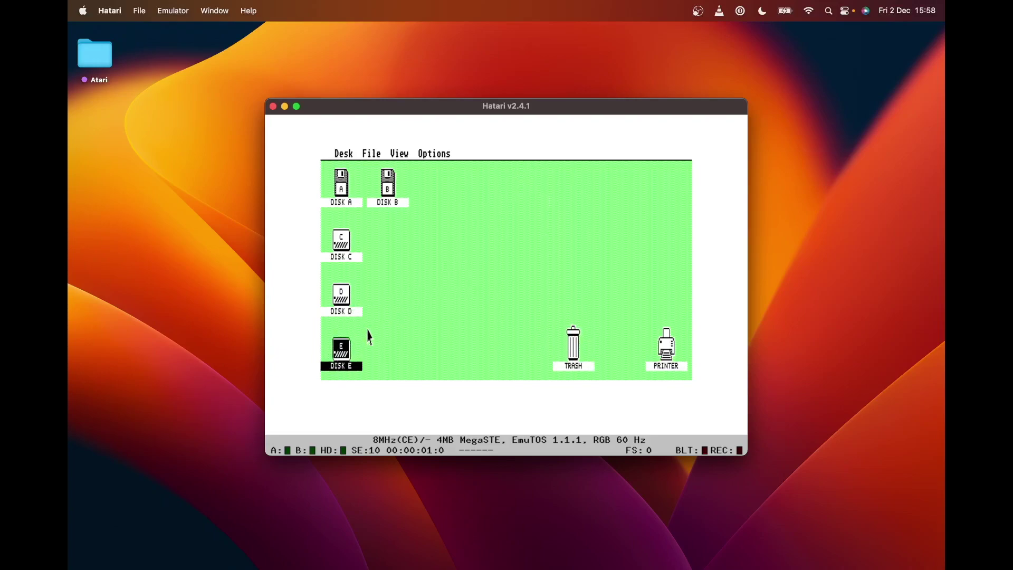
Step: Place PRINTER in the top-right corner and TRASH in the bottom-right corner
left_click(350, 310)
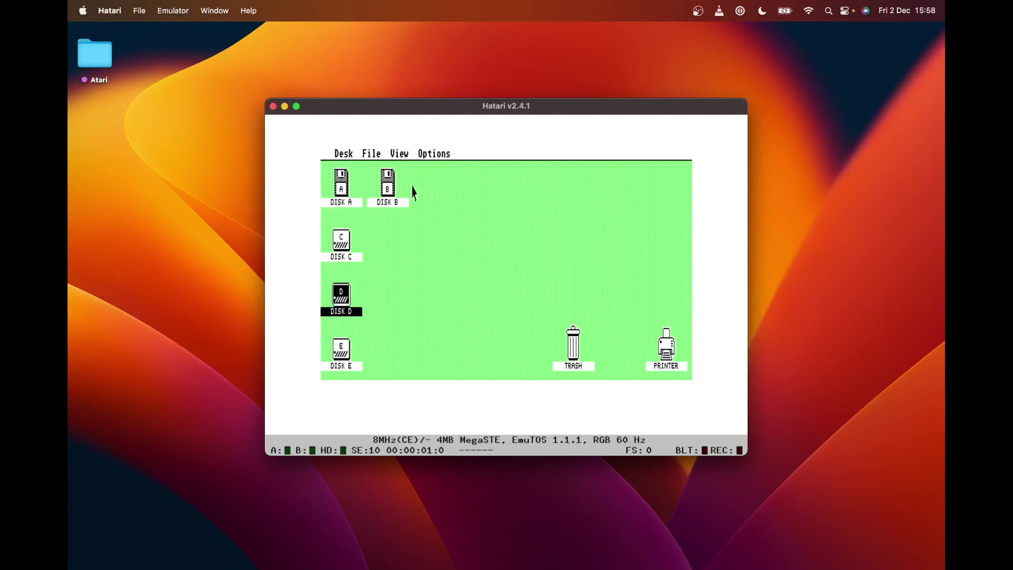
left_click_drag(667, 340, 669, 191)
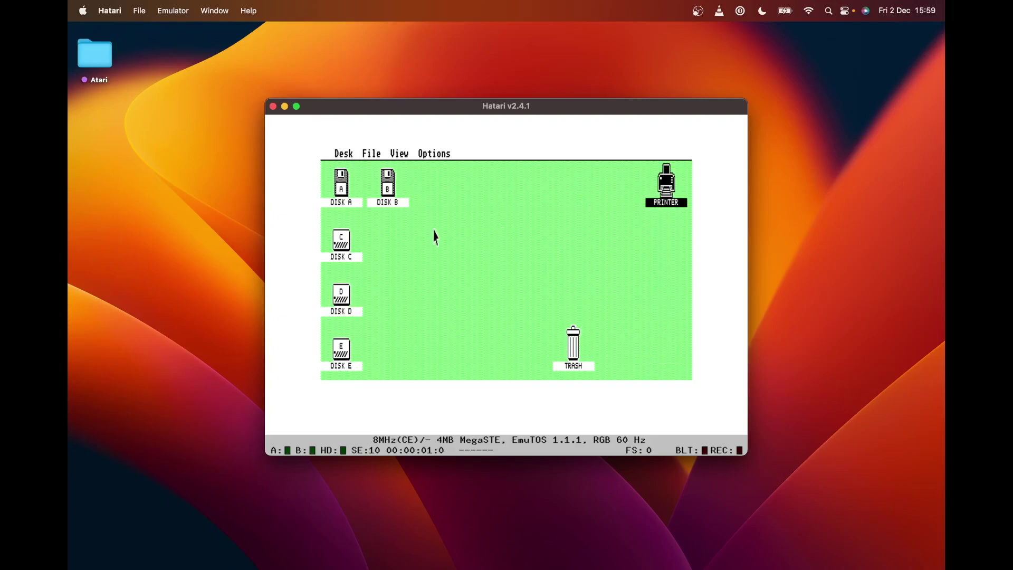
left_click_drag(575, 337, 672, 337)
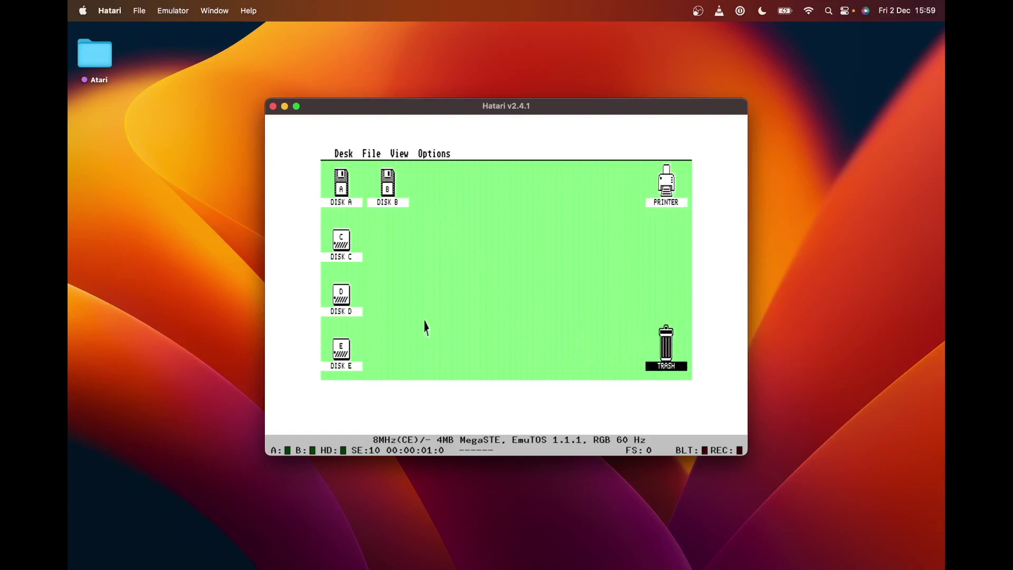
Step: Save the desktop layout and check that EMUDESK.INF (724 bytes) now exists on DISK C
mouse_move(438, 155)
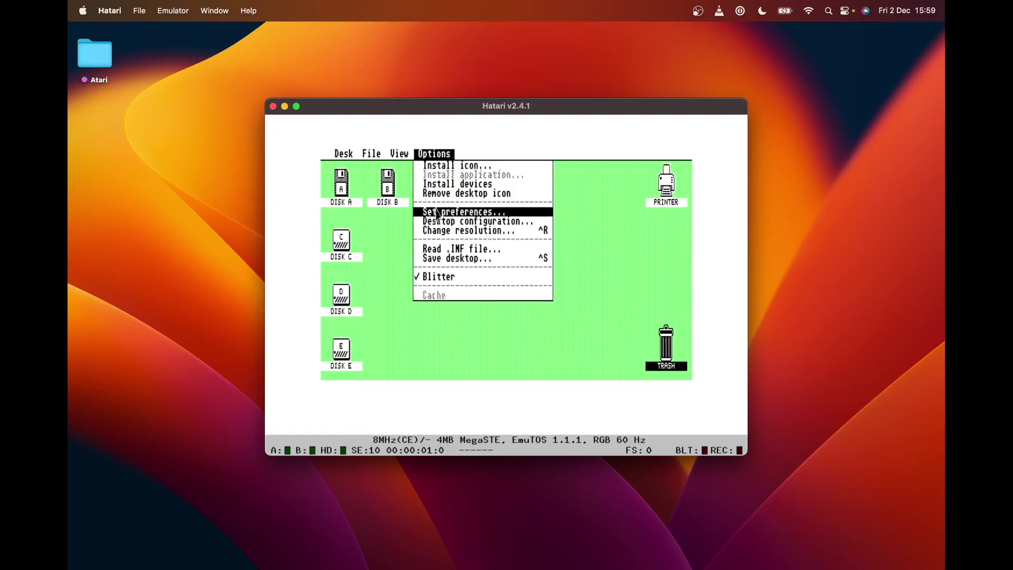
left_click(449, 259)
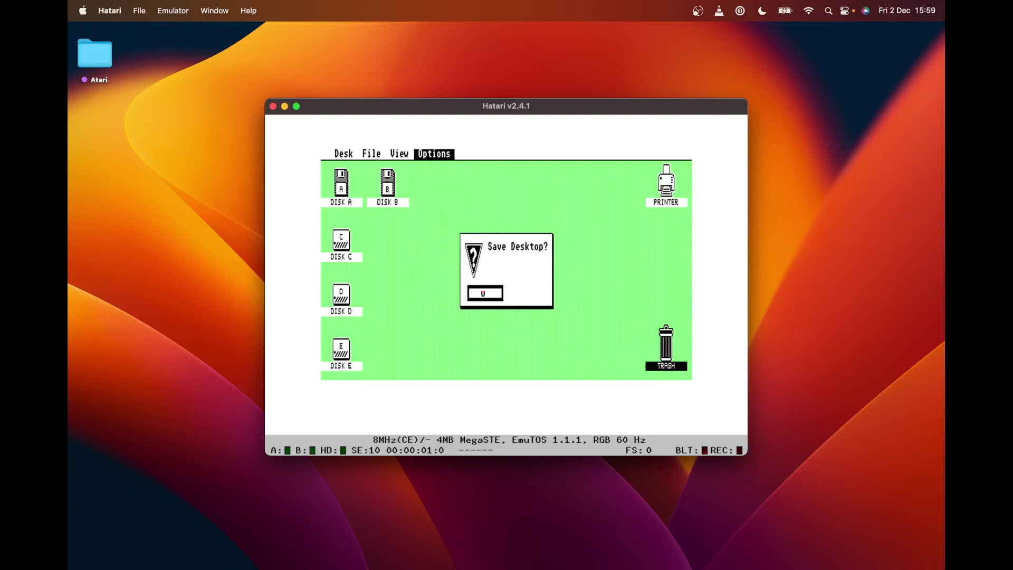
left_click(485, 298)
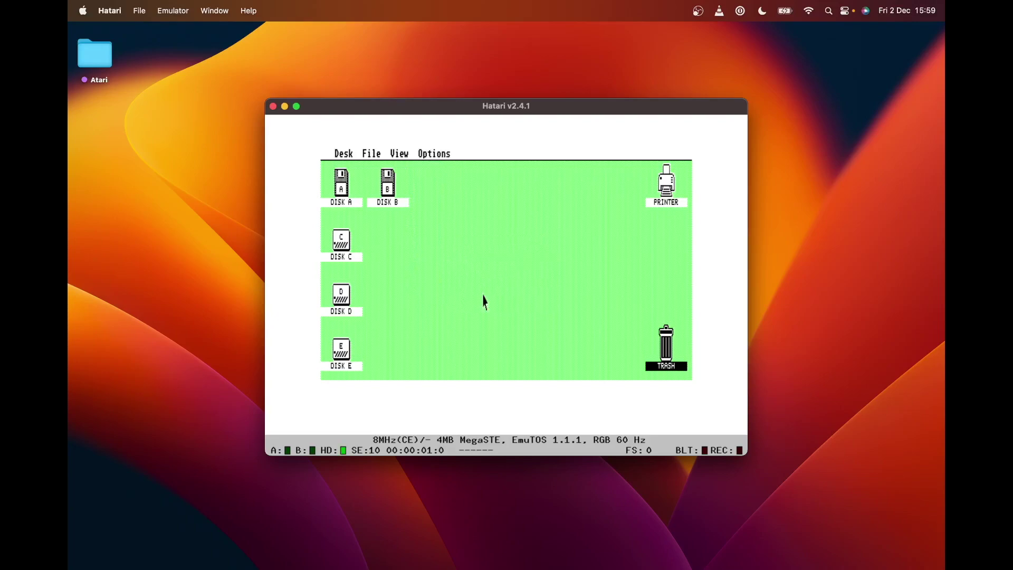
double_click(336, 248)
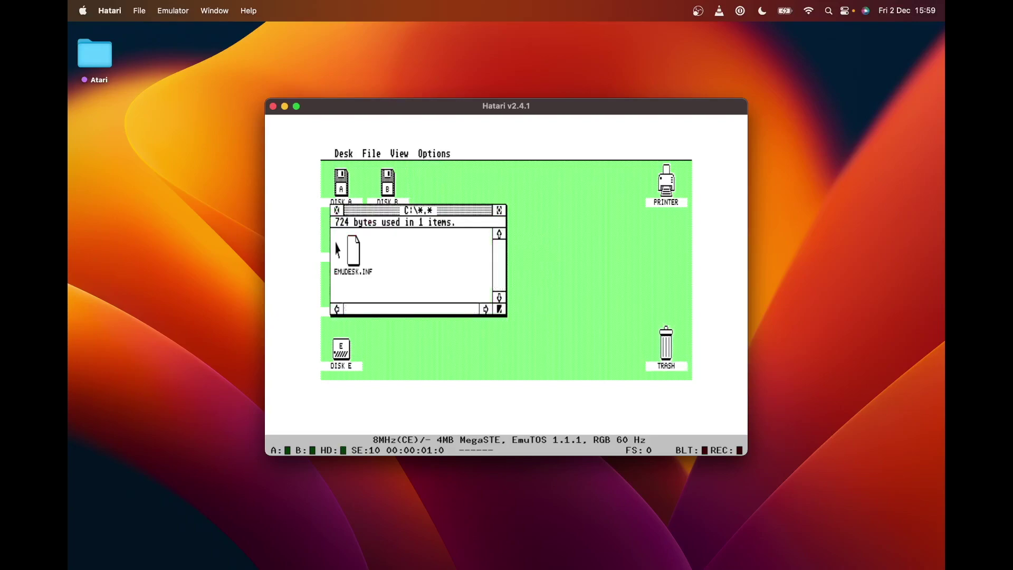
left_click(338, 210)
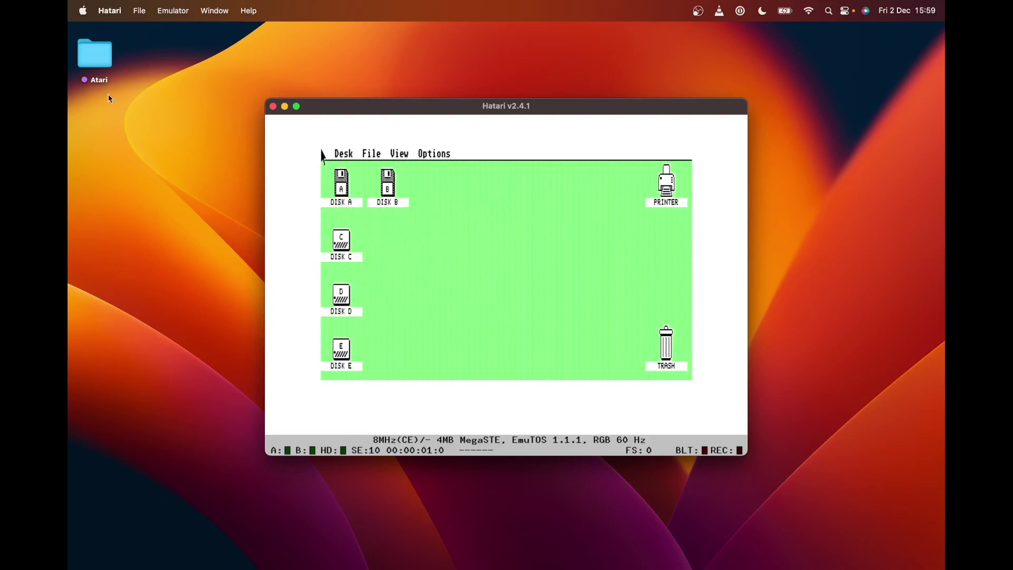
Step: Run Emulator > Cold Reset and confirm, rebooting into EmuTOS 1.1.1
left_click(162, 11)
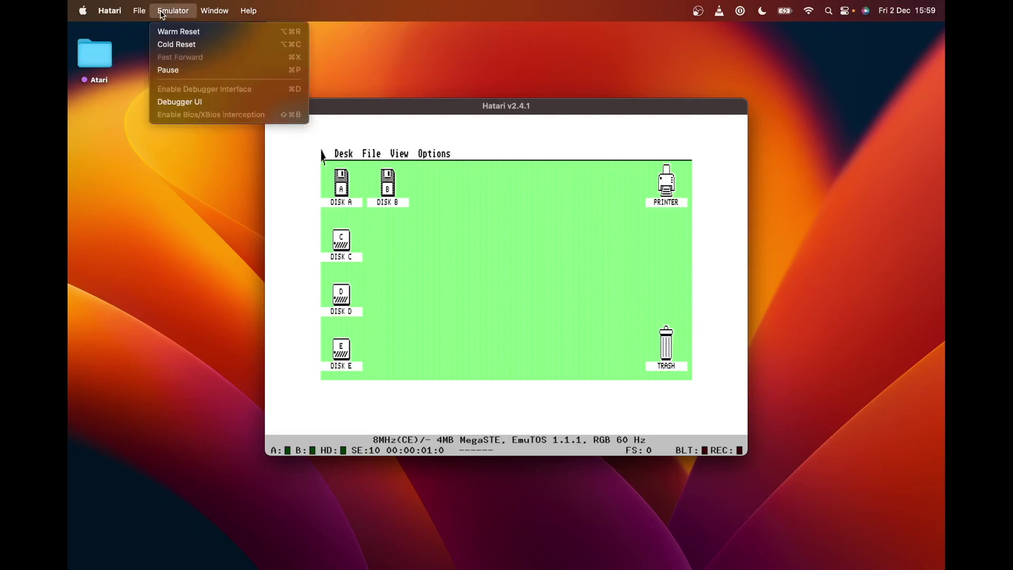
left_click(166, 44)
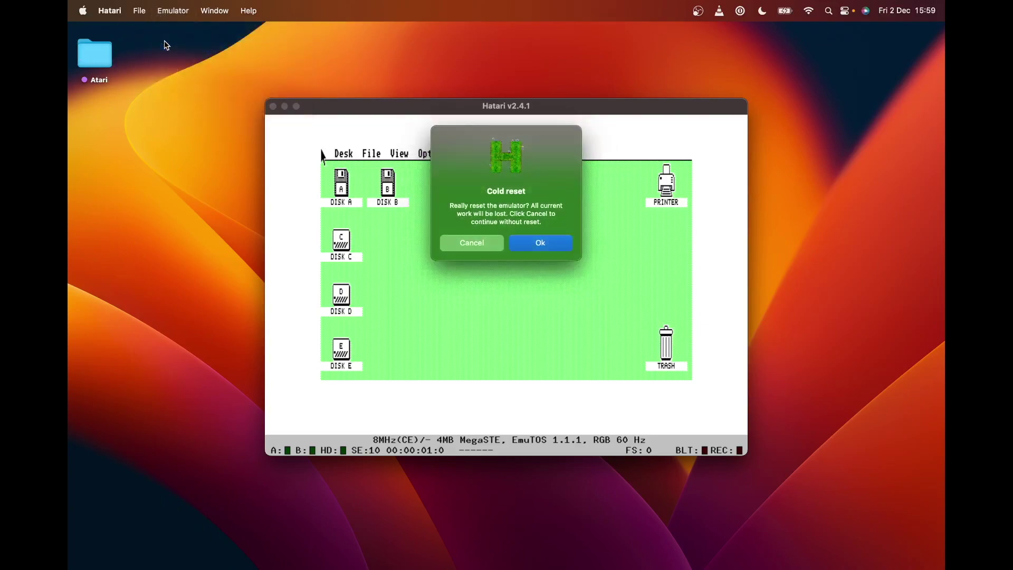
left_click(533, 253)
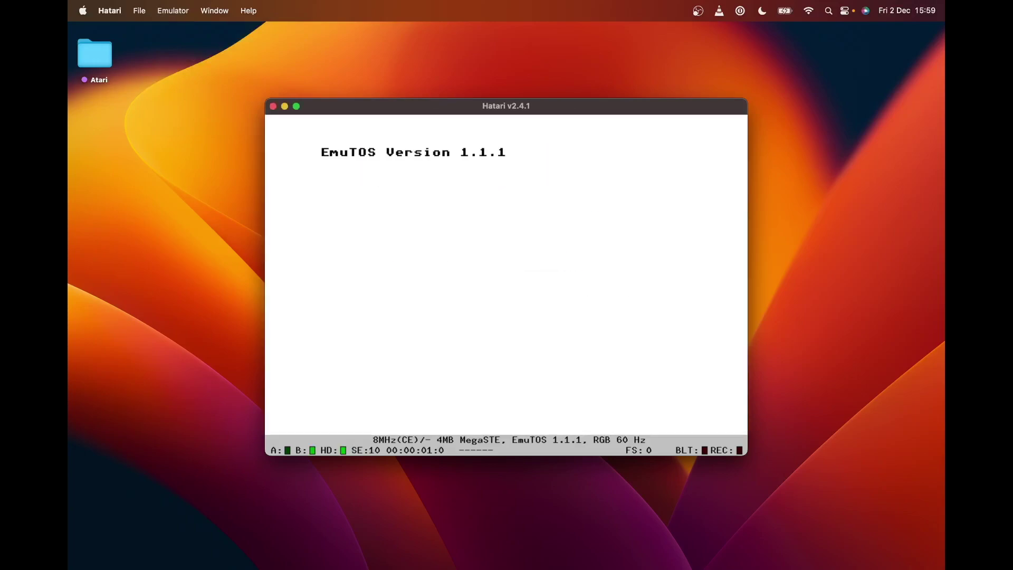